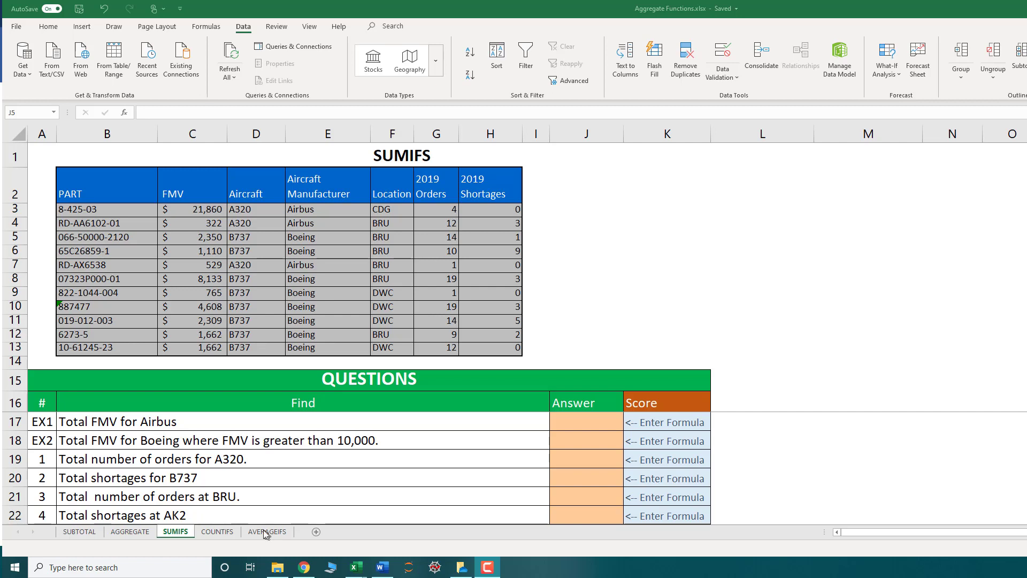
- Examine the FMV column, the Airbus values in C3, C4 and C7, and the EX1 question about total FMV for Airbus
left_click(595, 241)
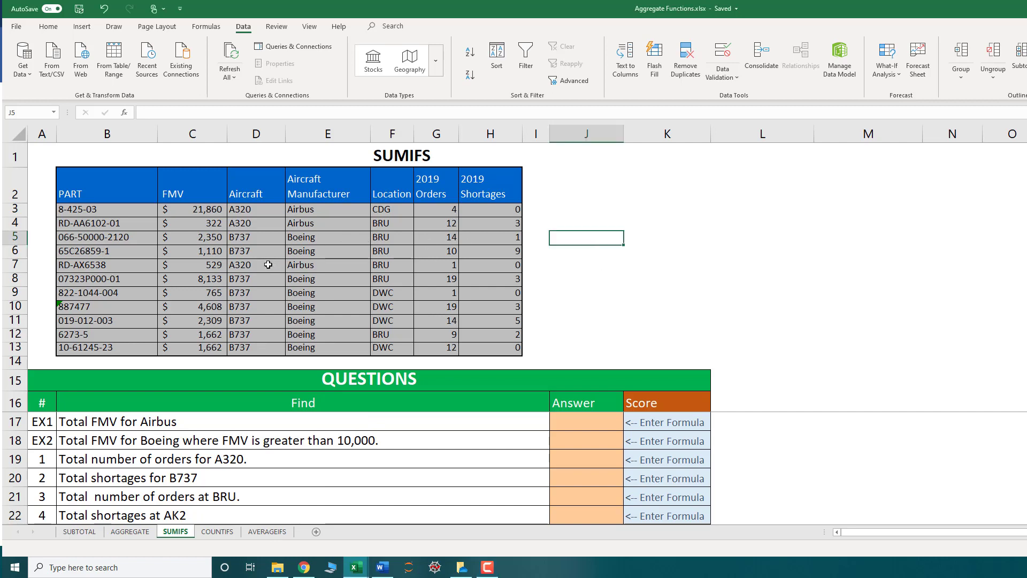
left_click(198, 210)
left_click_drag(198, 211, 168, 348)
left_click(329, 220)
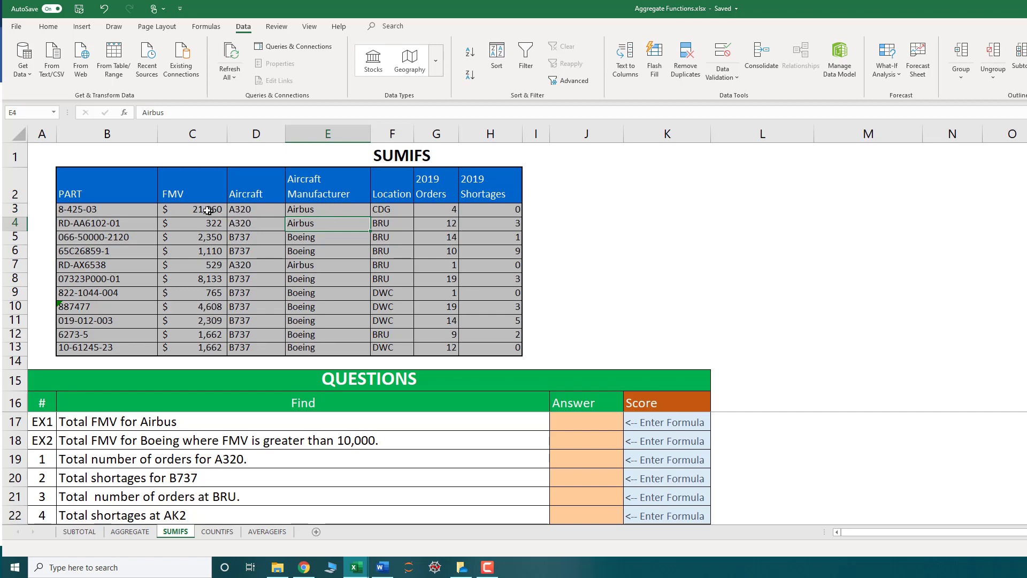
left_click_drag(208, 210, 208, 224)
left_click(206, 266, "ctrl")
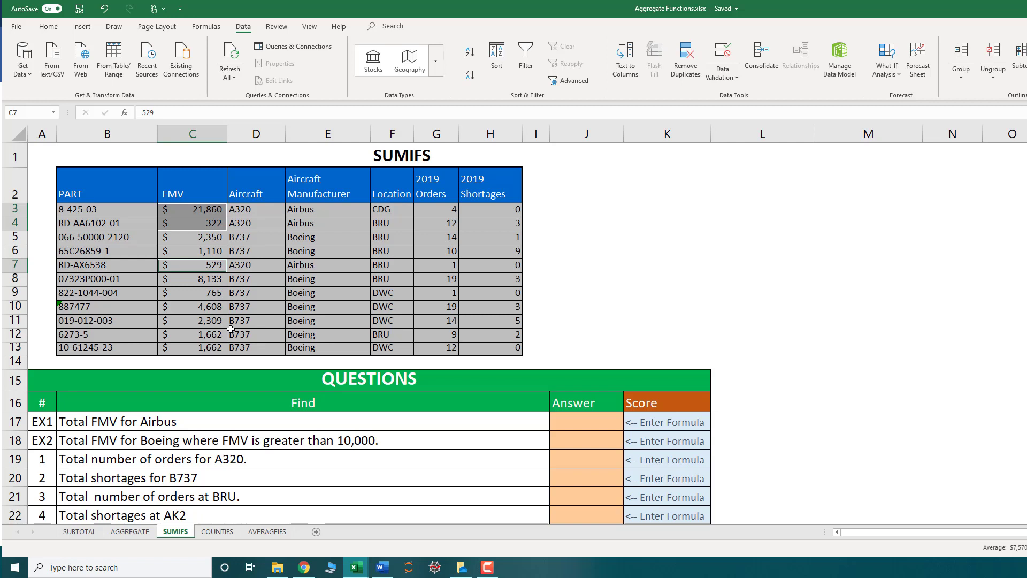
left_click(586, 421)
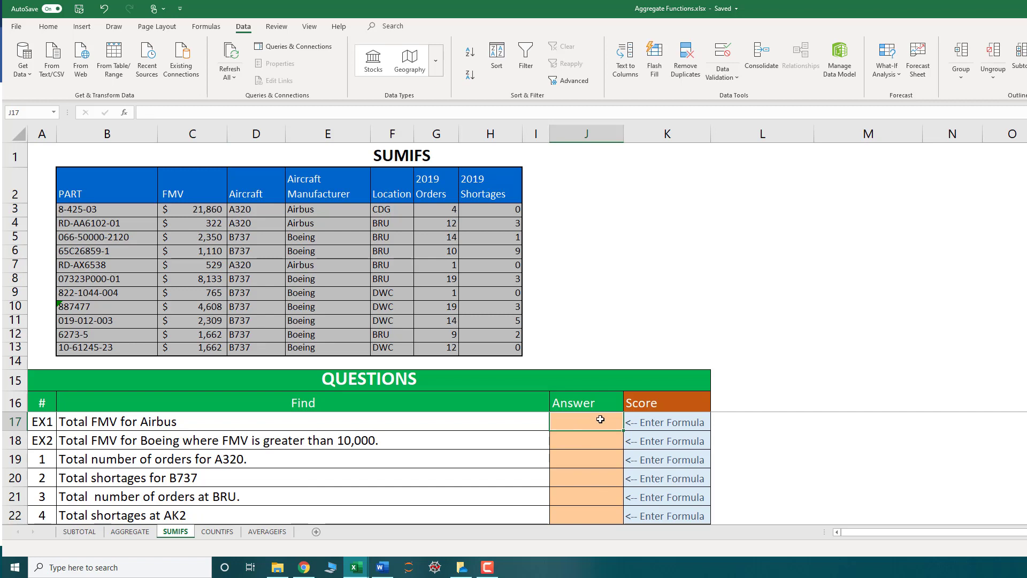
left_click(98, 426)
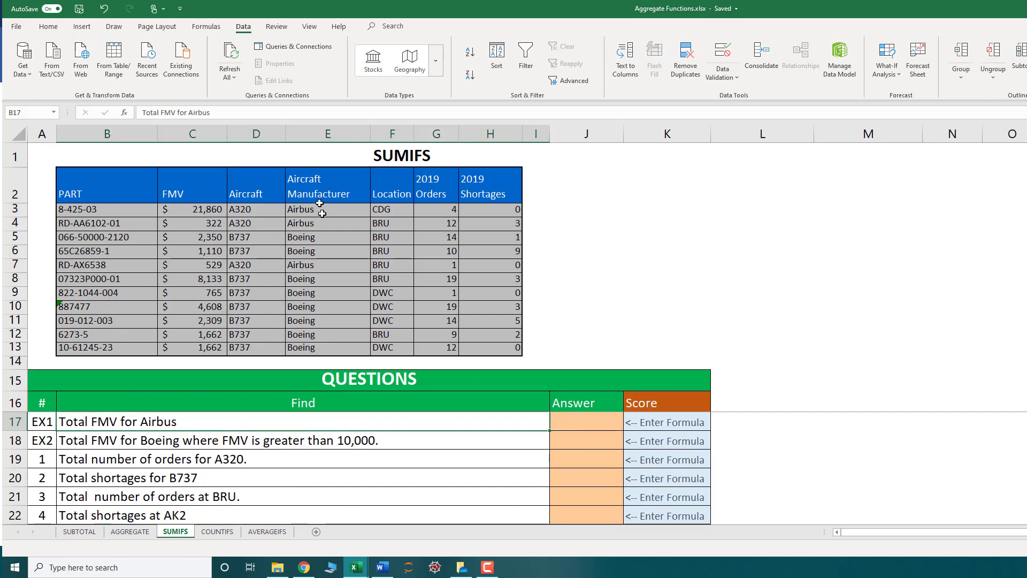
- Start a SUMIFS formula in J17 with the FMV values C3:C13 as the sum range
left_click(589, 420)
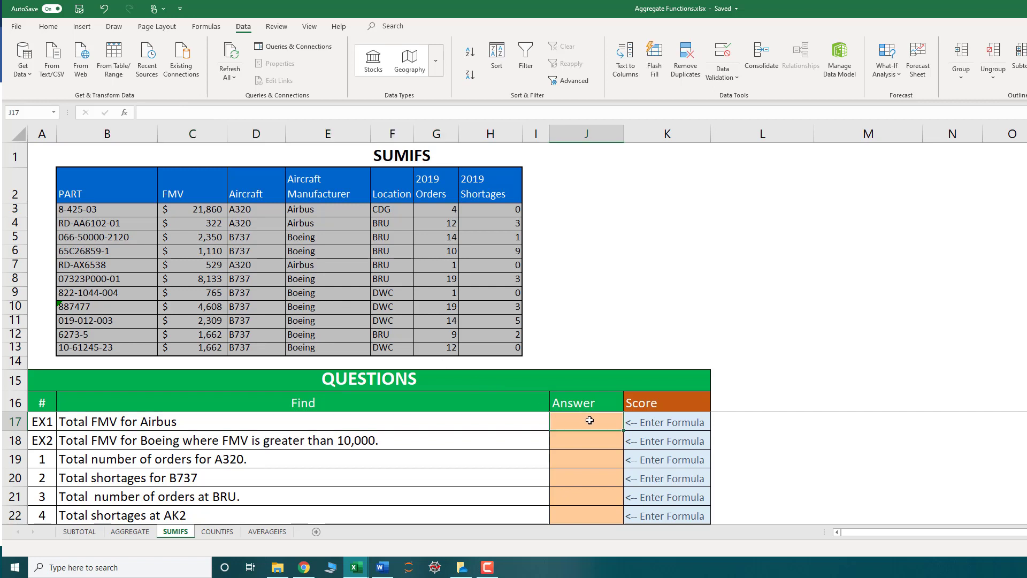
type("=sumi")
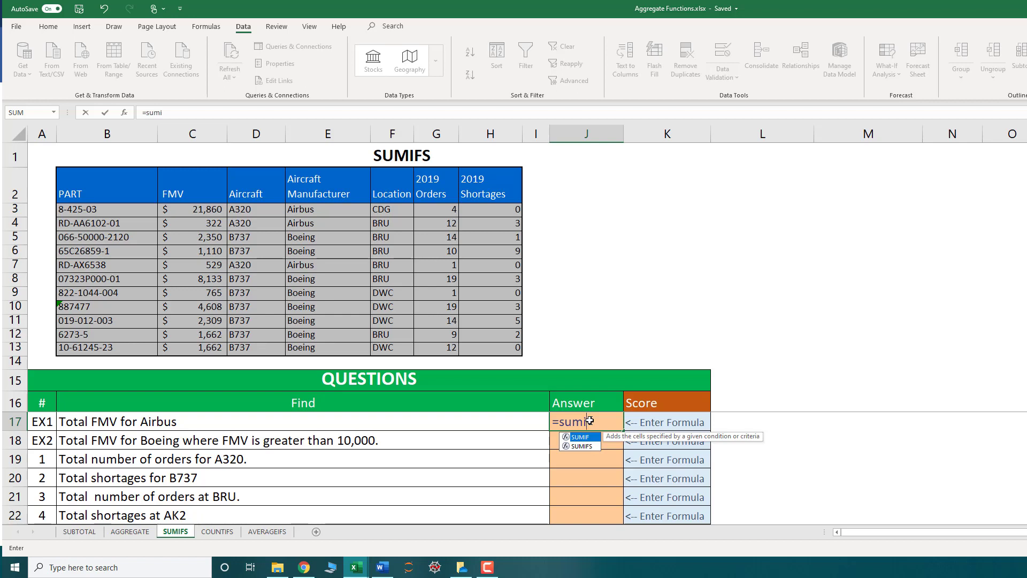
key("Down")
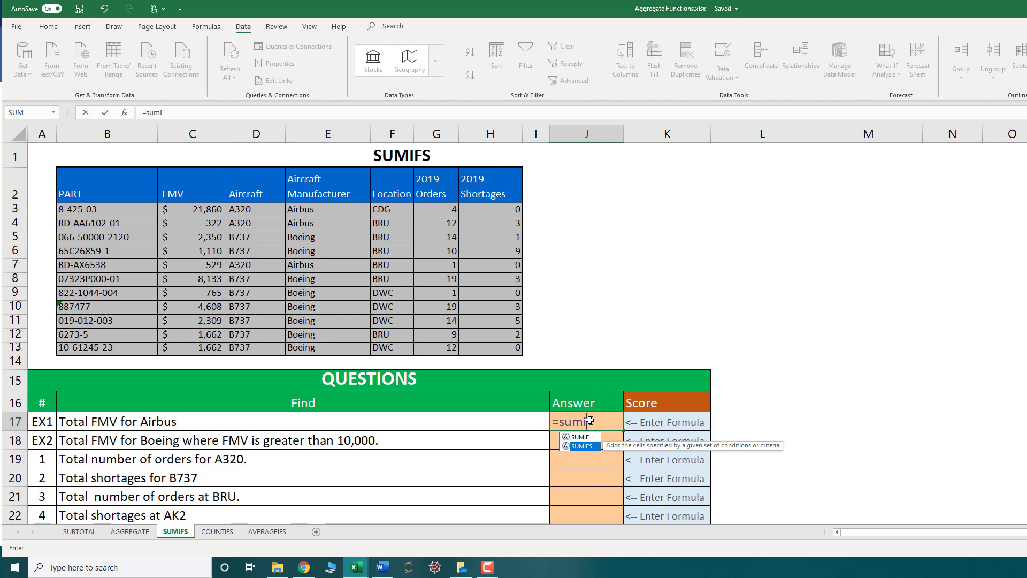
key("Tab")
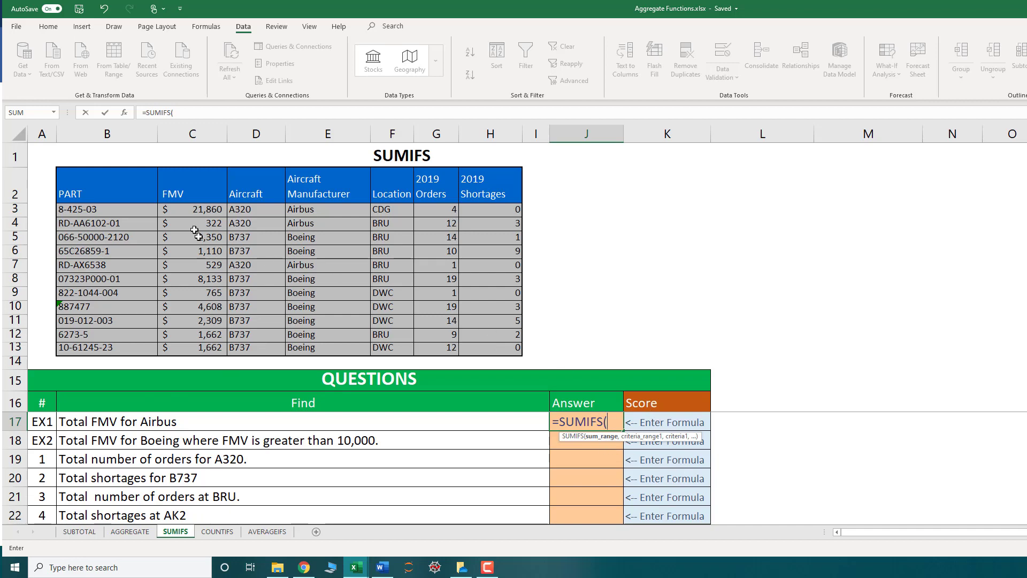
left_click_drag(191, 210, 187, 346)
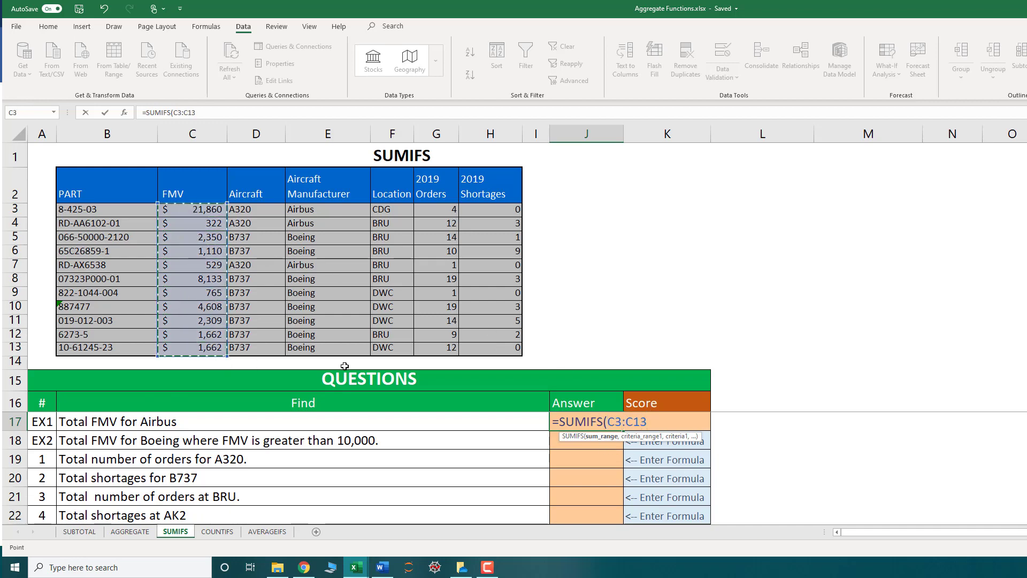
type(",")
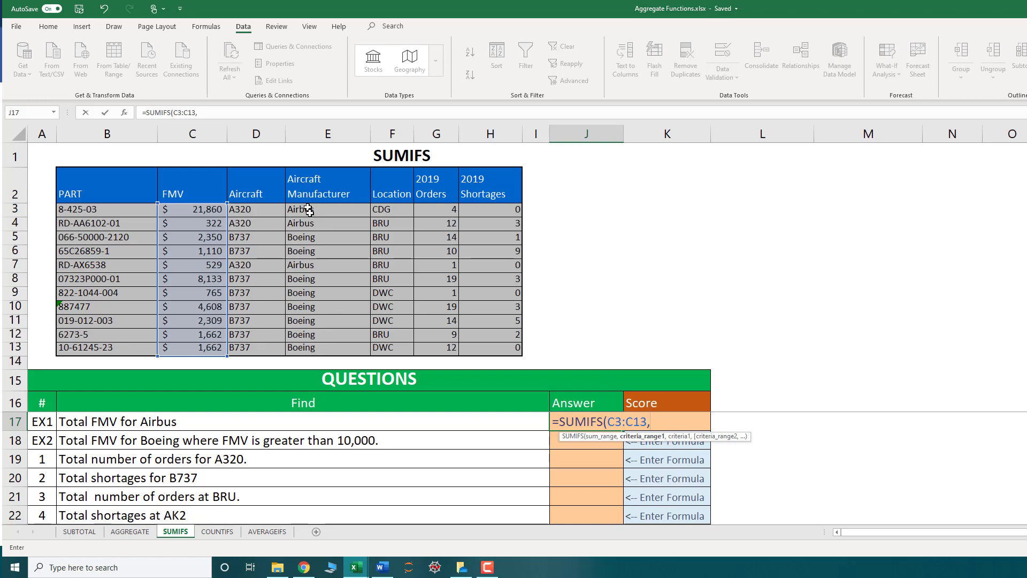
- Complete the J17 formula with criteria range E3:E13 and the criterion "Airbus"
left_click_drag(320, 209, 313, 348)
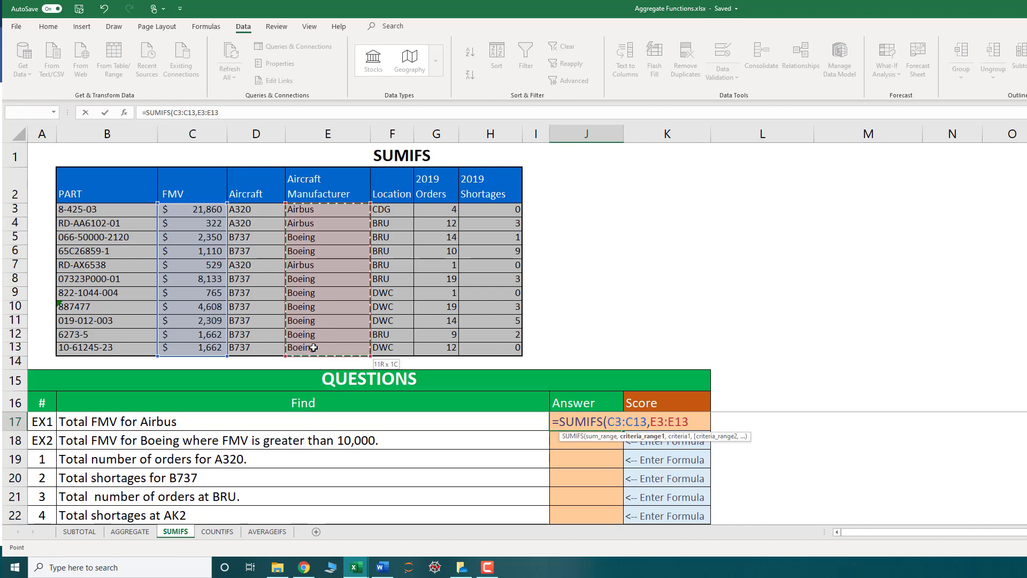
type(",")
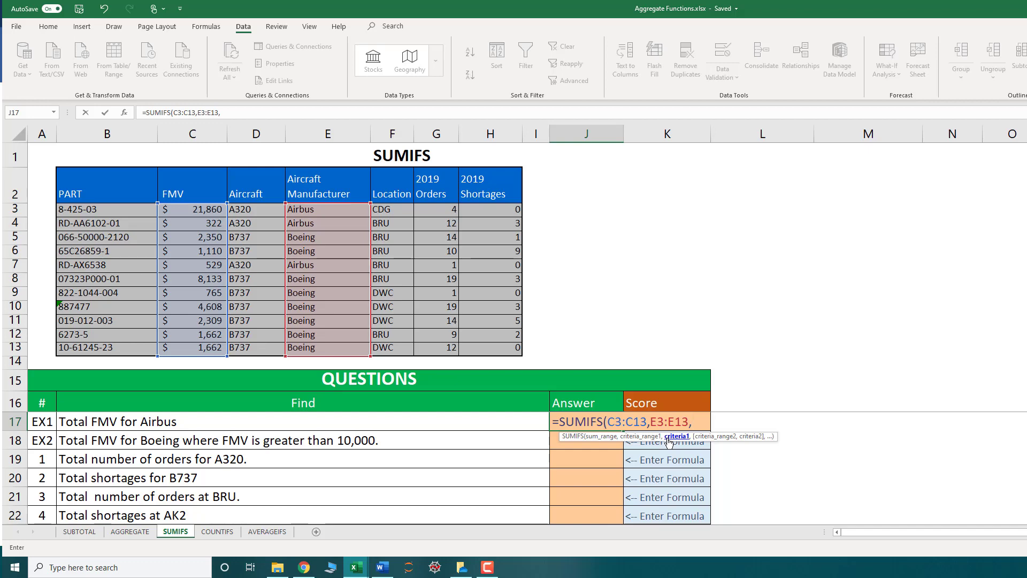
type("\"Airbus")
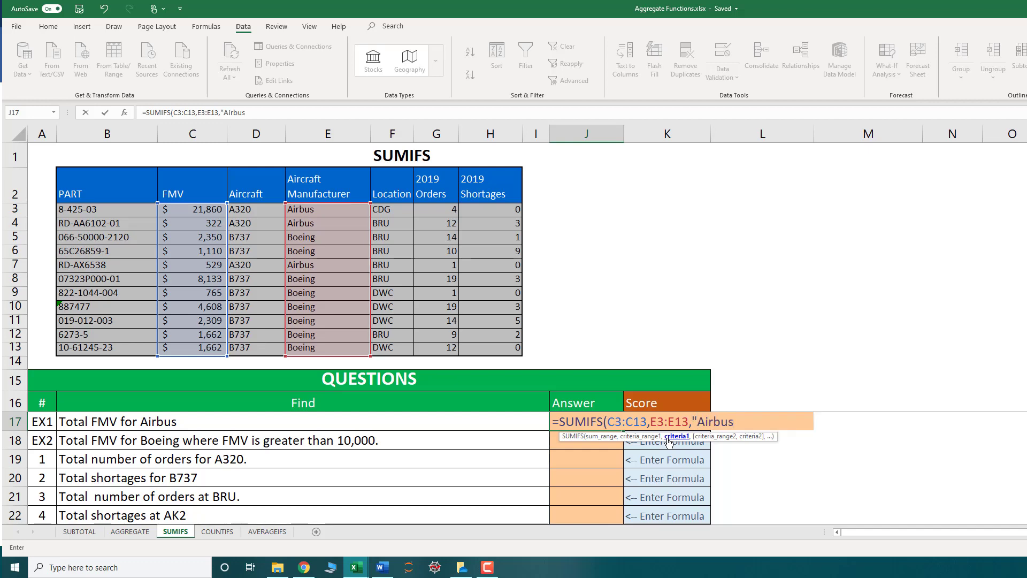
type("\")")
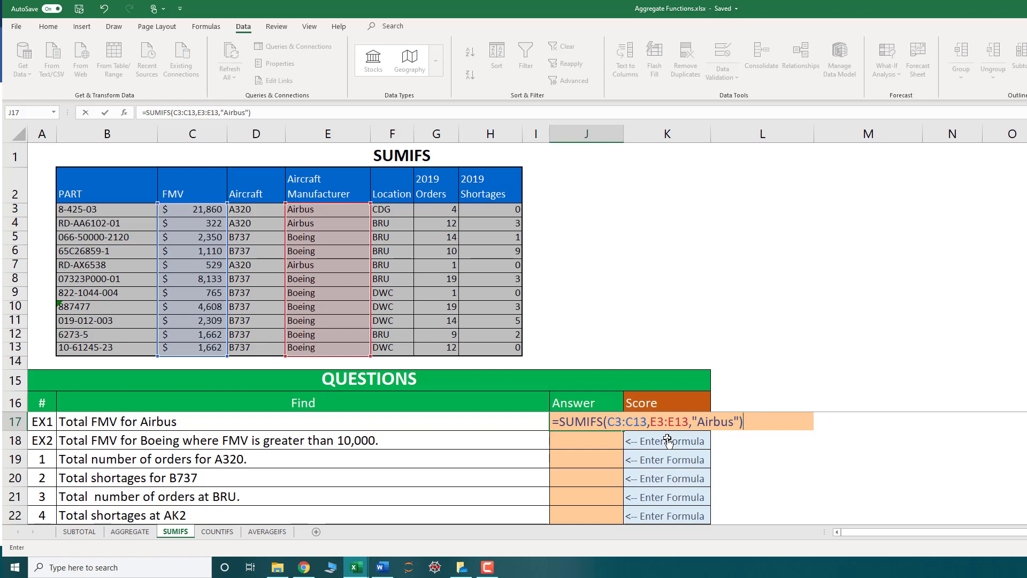
key("Return")
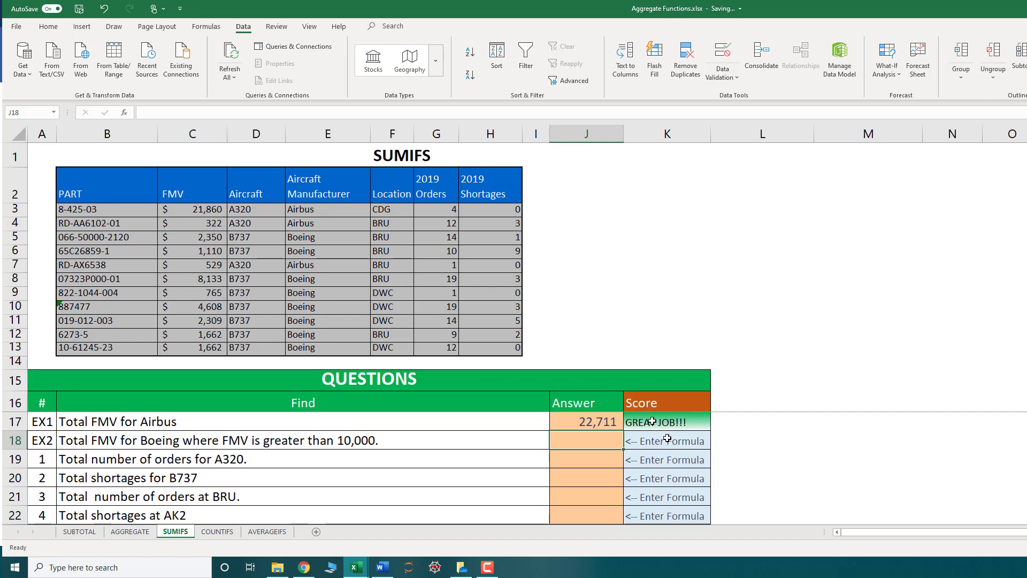
- Check the Airbus FMV values in C3, C4 and C7 against the SUMIFS result in J17
left_click(194, 211)
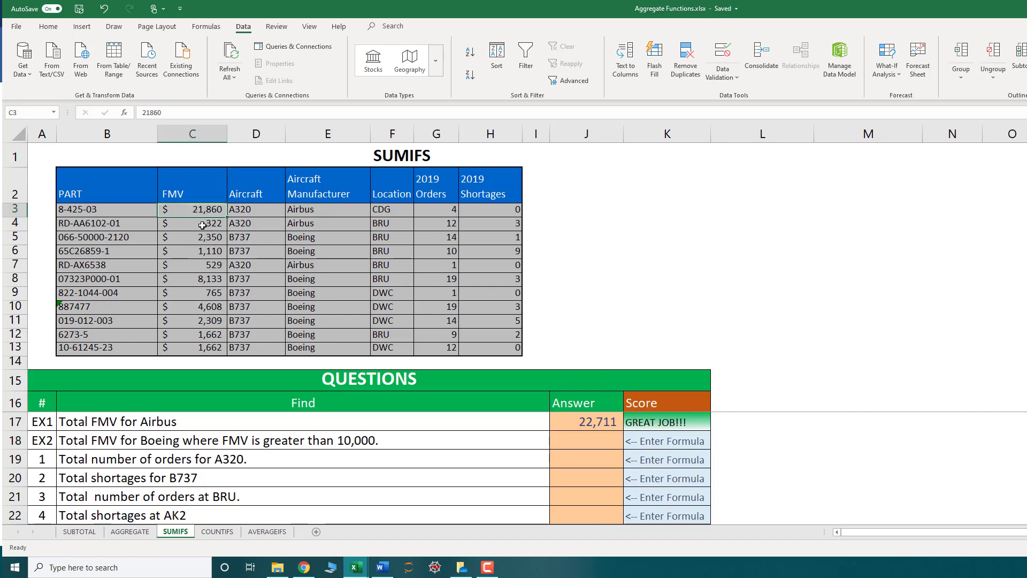
left_click(201, 225, "ctrl")
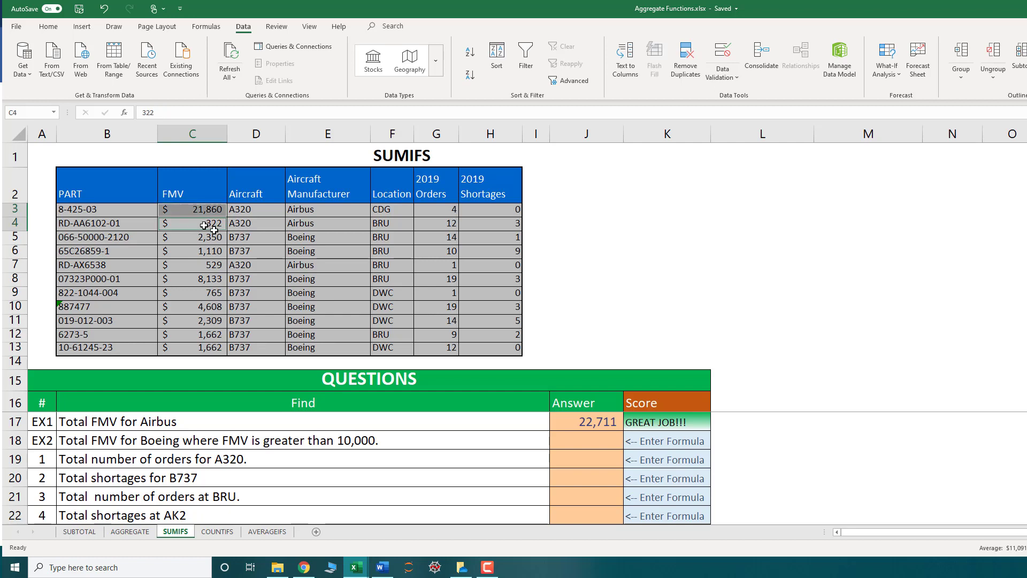
left_click(203, 265, "ctrl")
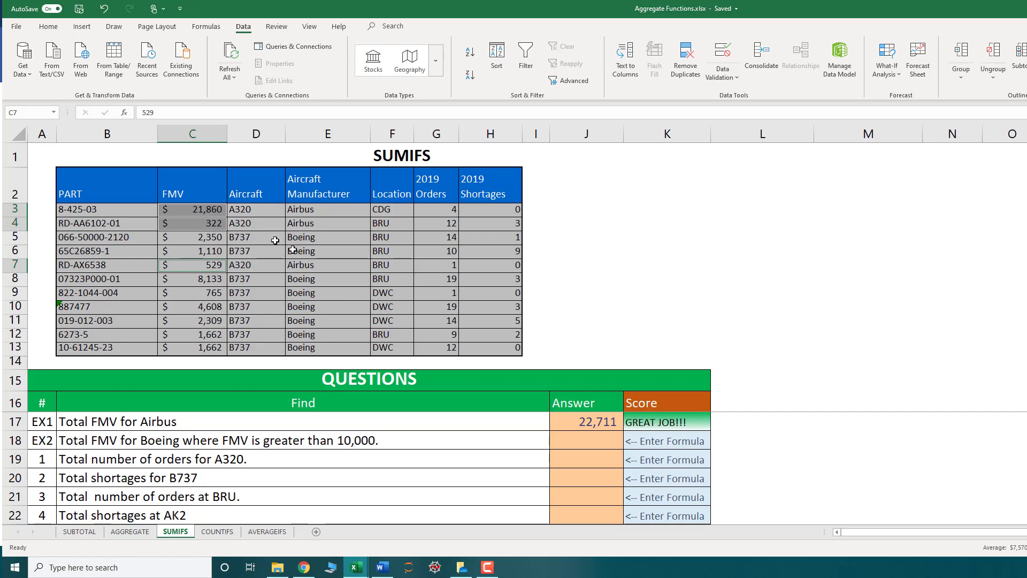
left_click(595, 423)
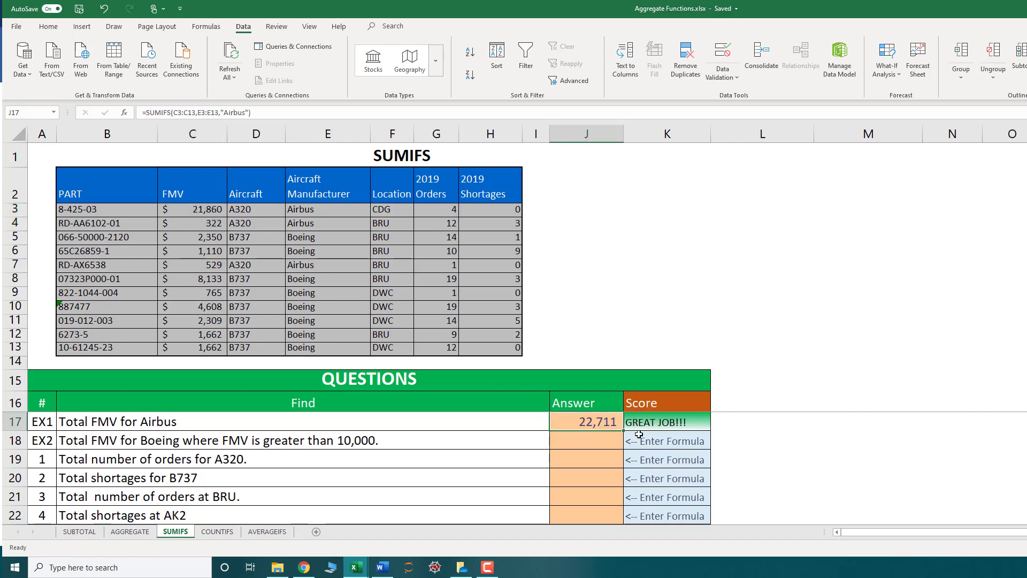
- For question EX2, start a SUMIFS formula in J18 with C3:C13 as the sum range
key("Down")
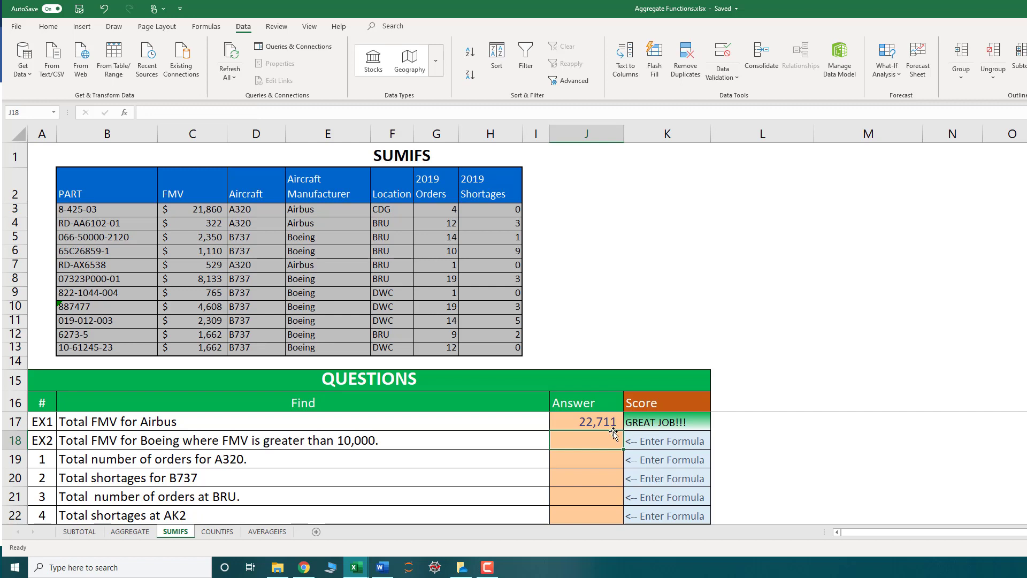
left_click(91, 446)
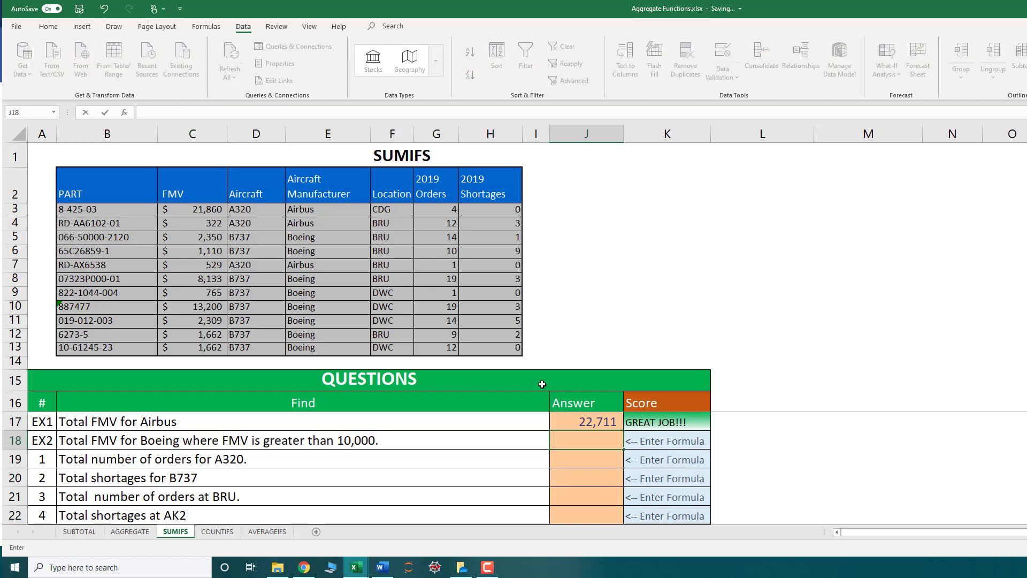
type("=sumifs")
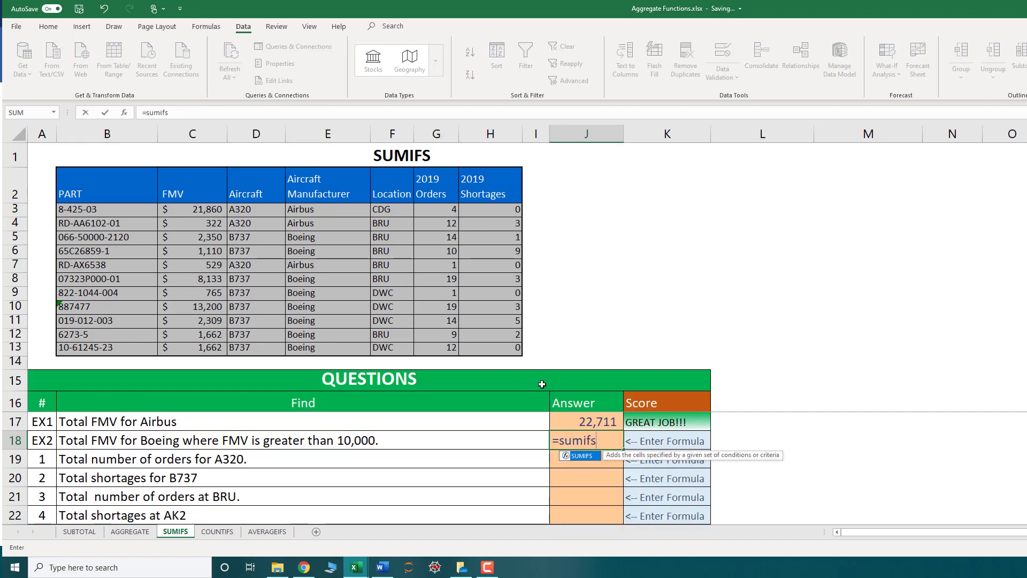
key("Tab")
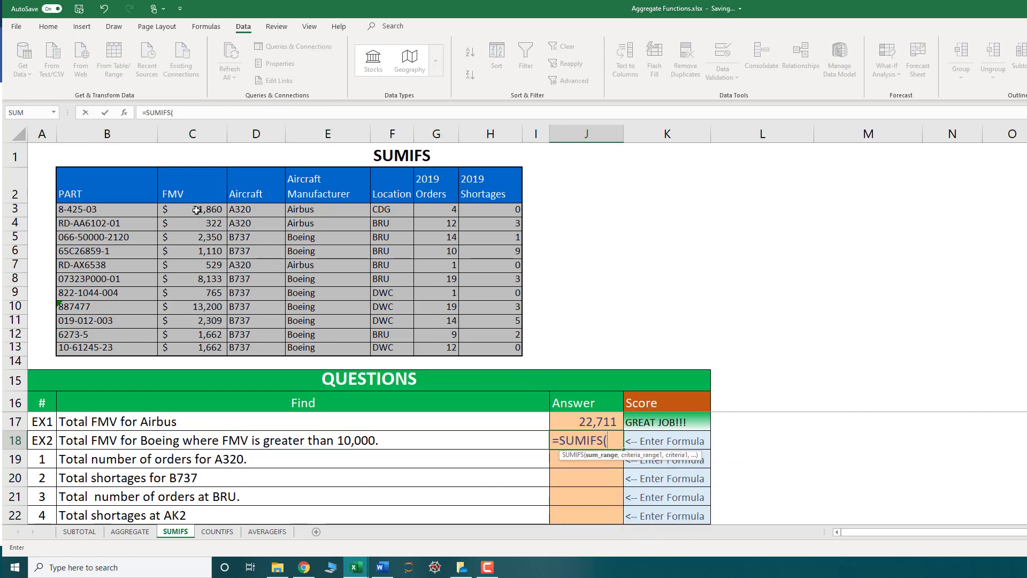
left_click_drag(195, 210, 216, 351)
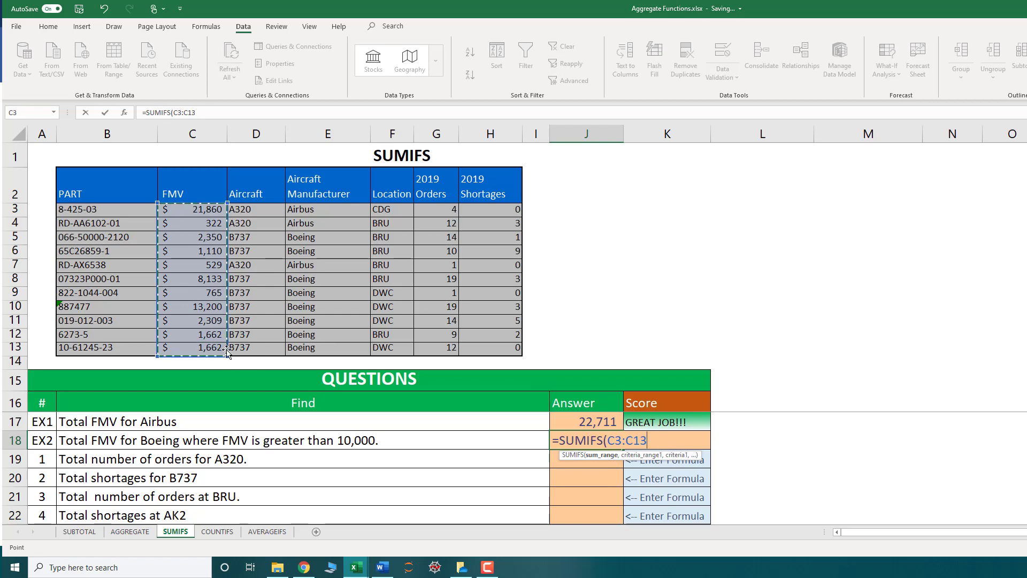
type(",")
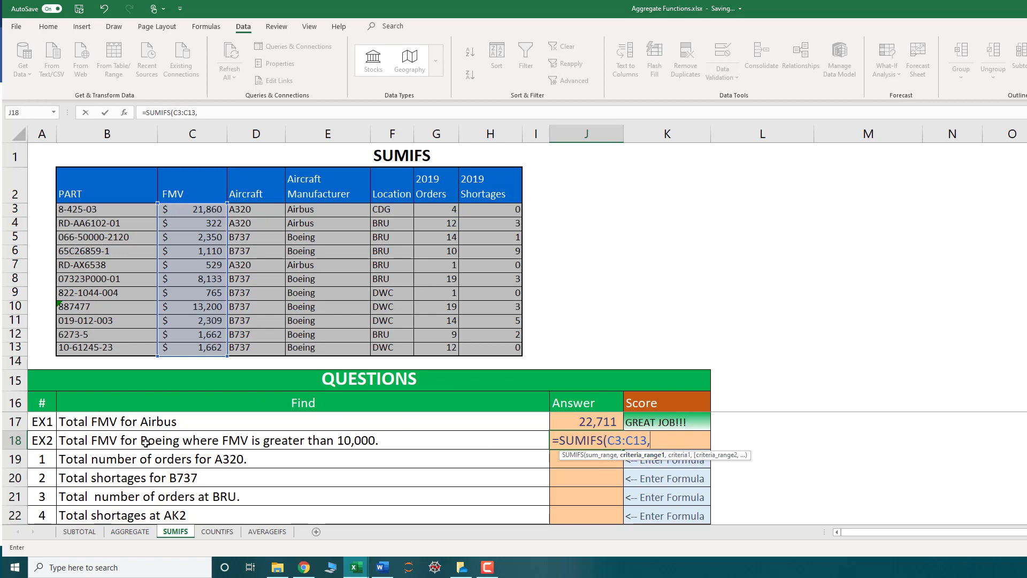
- Add the manufacturer cells E3:E13 to the J18 formula as the first criteria range, with the criterion "Boeing"
left_click_drag(309, 210, 317, 346)
type(",")
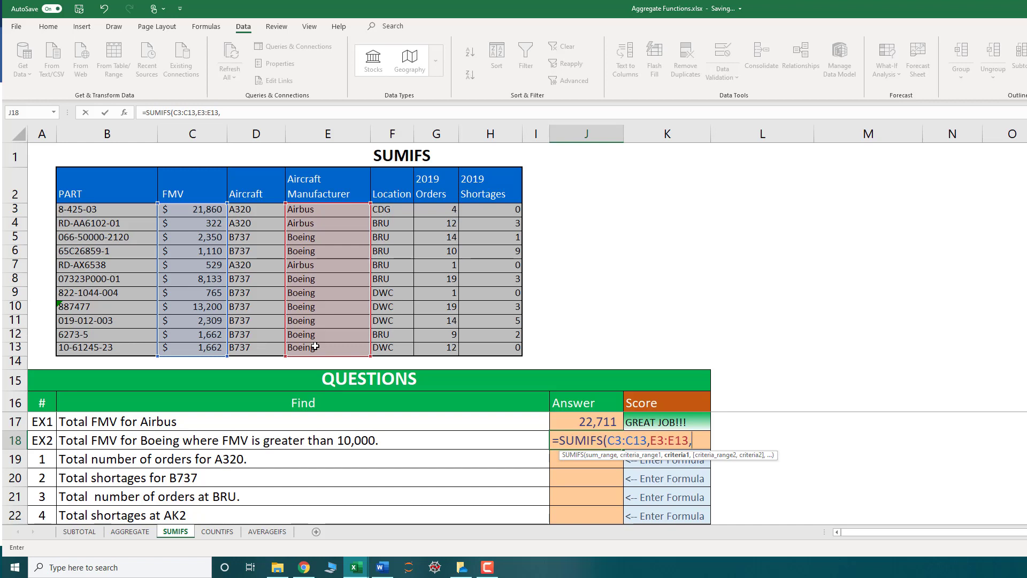
type("\"Boein")
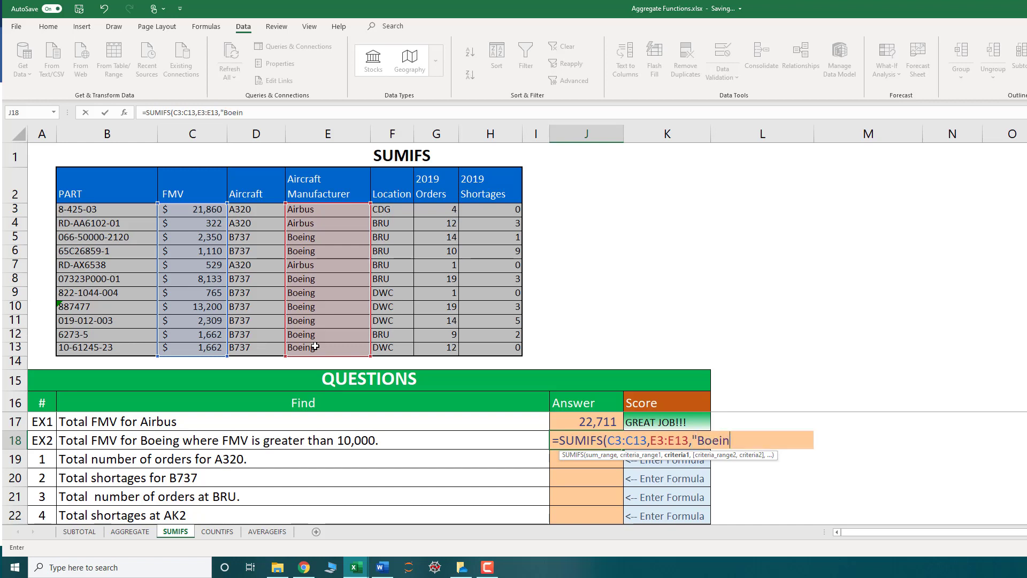
type("g\",")
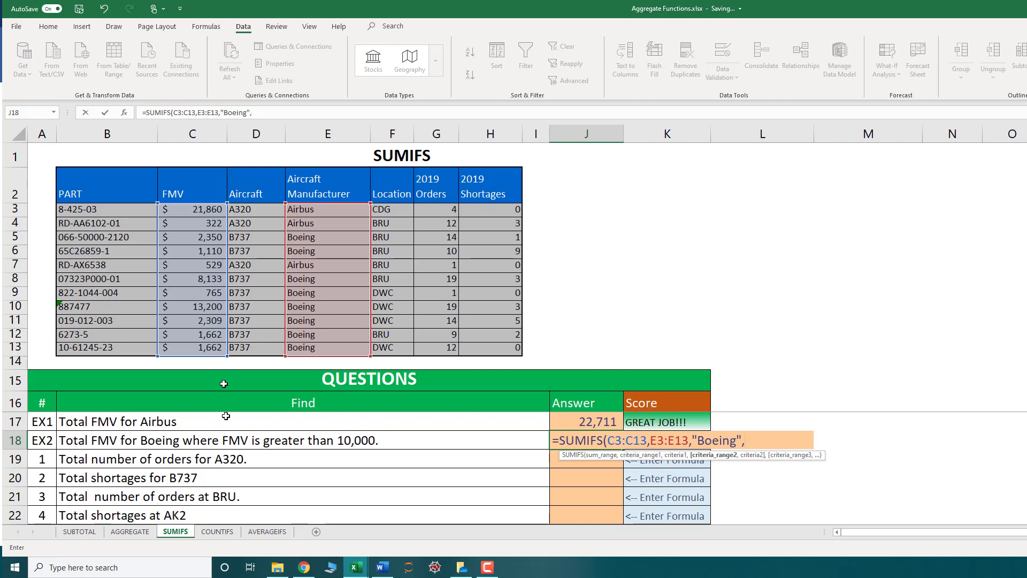
- Finish the J18 formula with second criteria range C3:C13 and criterion ">"&10000, and review the entered formula
left_click_drag(187, 212, 187, 348)
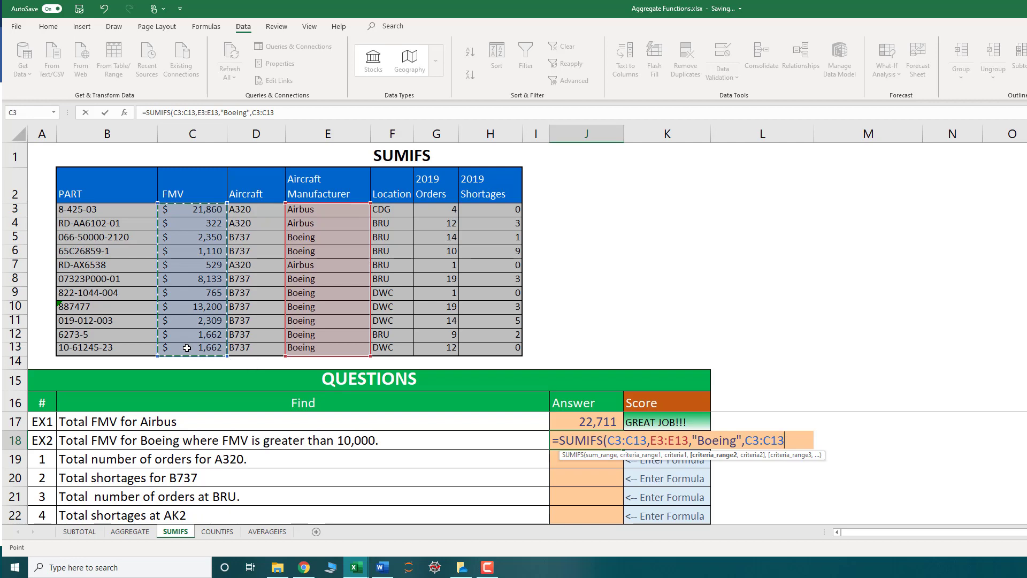
type(",")
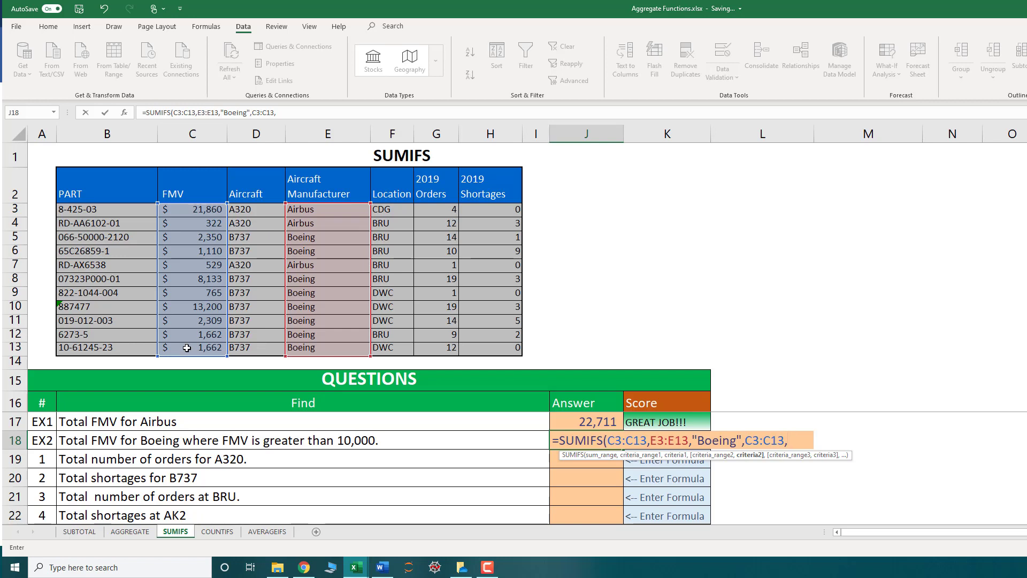
type("\">\"&")
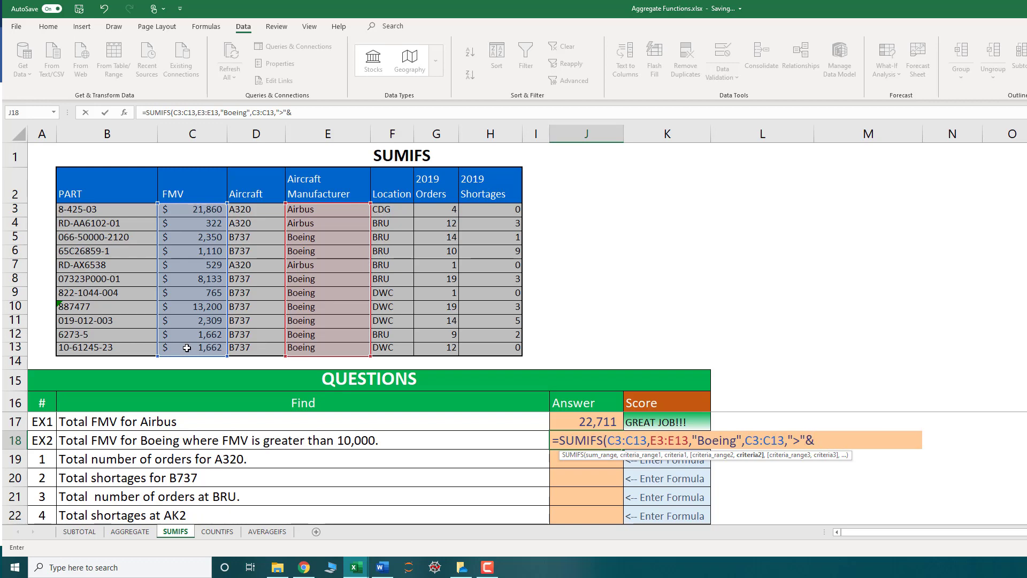
type("10000)")
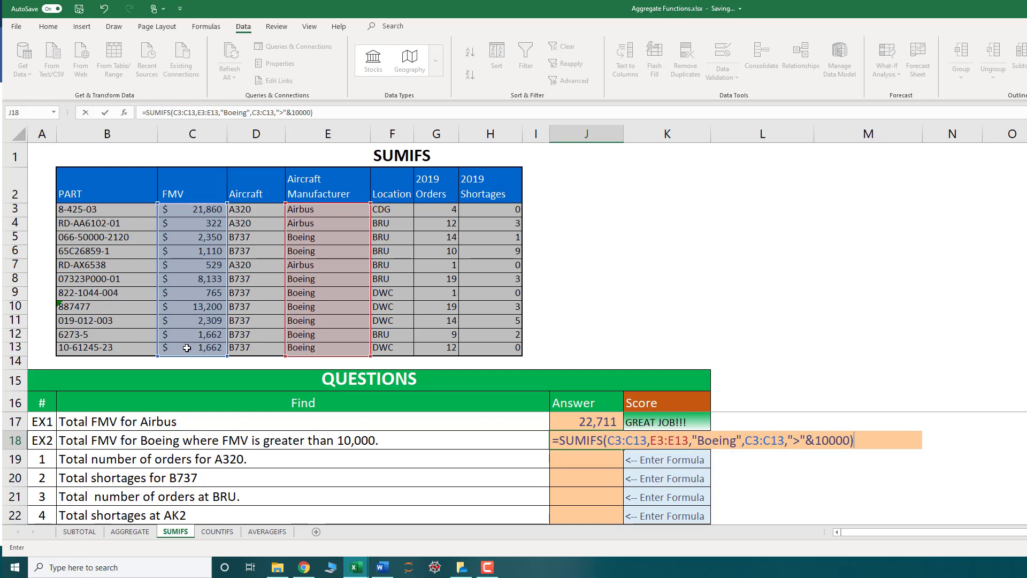
key("Return")
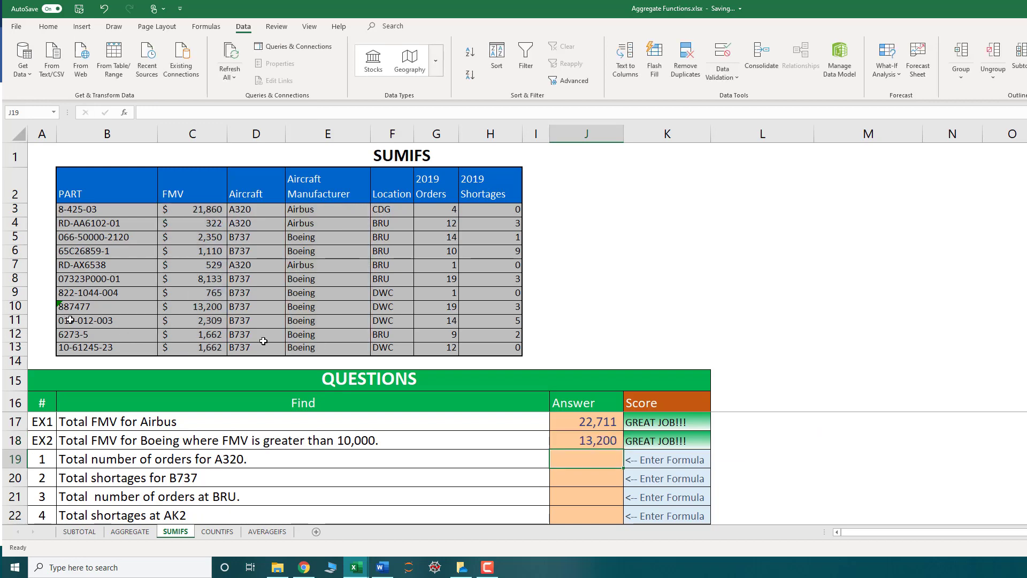
left_click(570, 436)
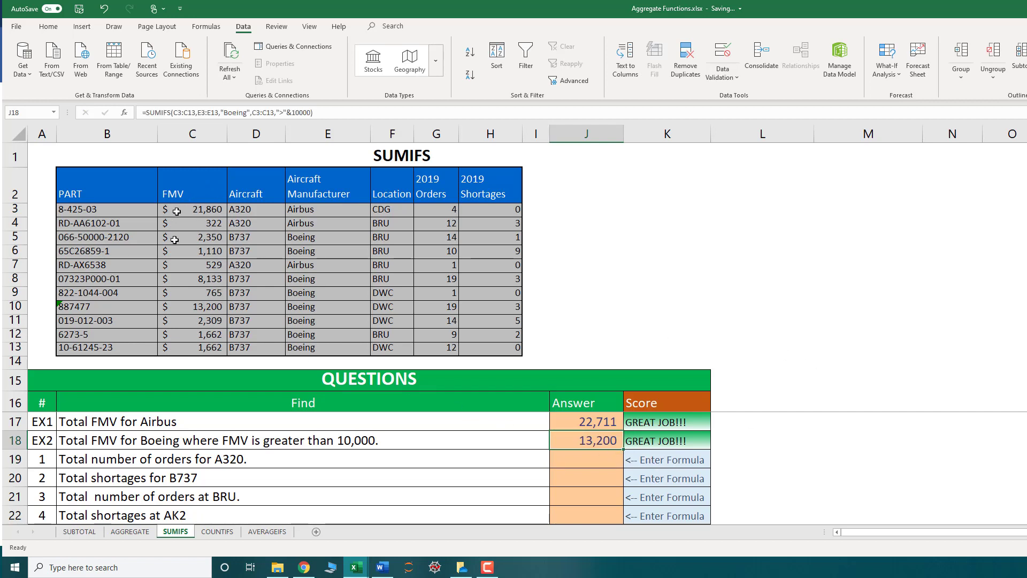
- Check the Boeing rows and the FMV value in C10 against the SUMIFS result in J18
left_click_drag(304, 237, 304, 250)
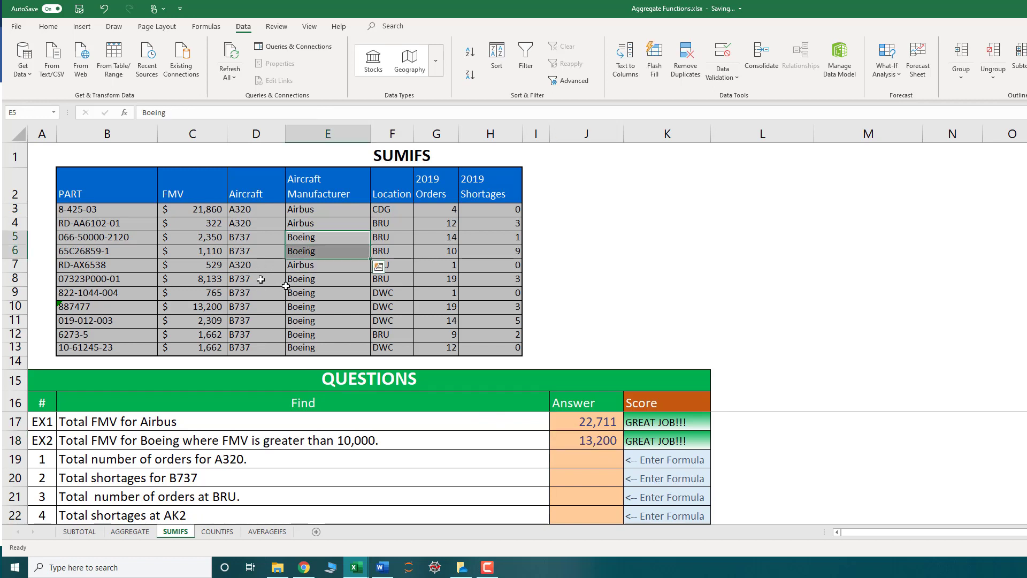
left_click(214, 305)
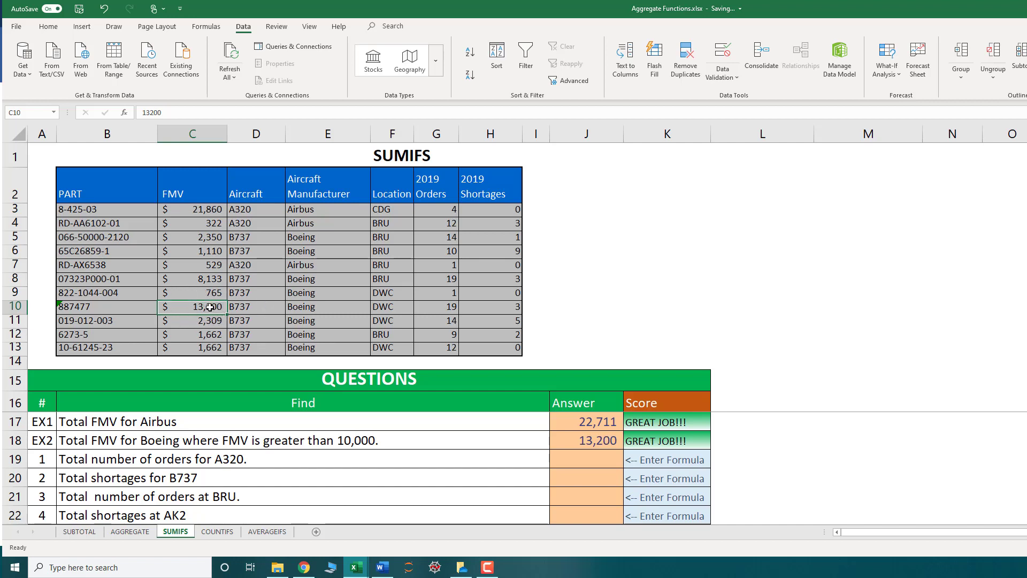
left_click(600, 436)
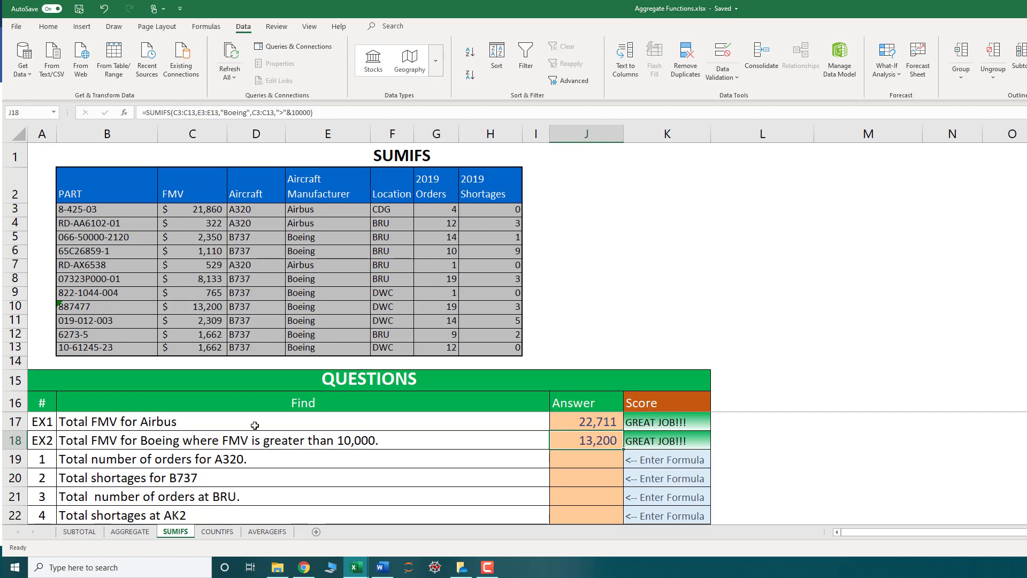
- Look over the remaining SUMIFS practice questions and inspect the scoring formula in K19
scroll(275, 422, "down", 1)
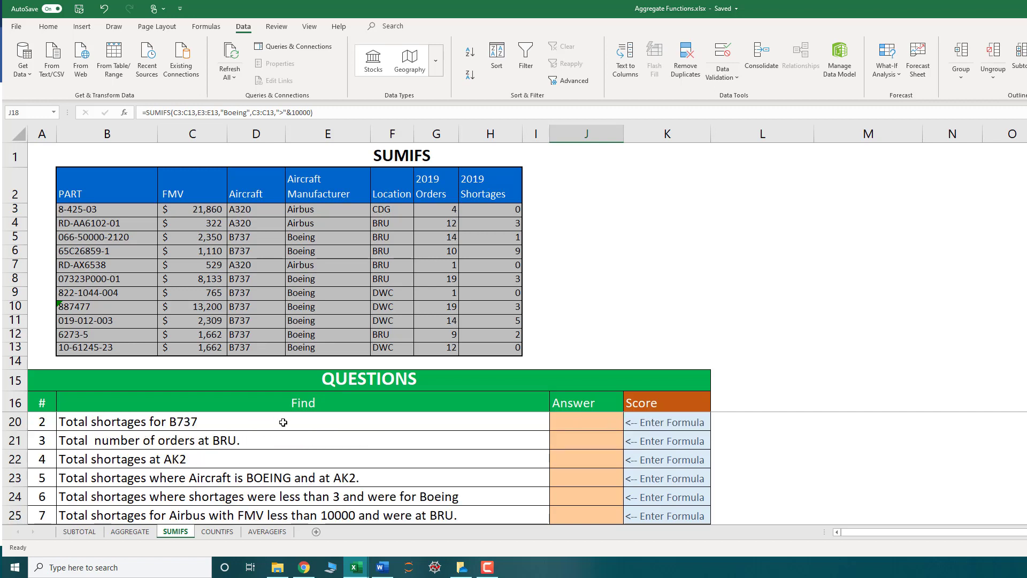
scroll(639, 473, "up", 1)
left_click(656, 458)
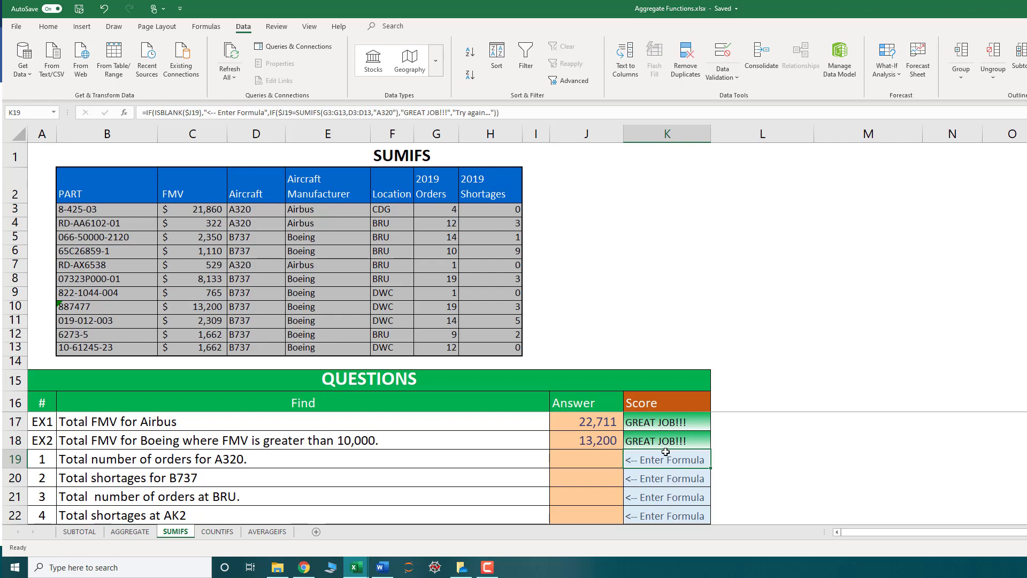
- On the COUNTIFS sheet, answer EX1 in J19 with =COUNTIFS(E3:E15,"Airbus")
left_click(212, 533)
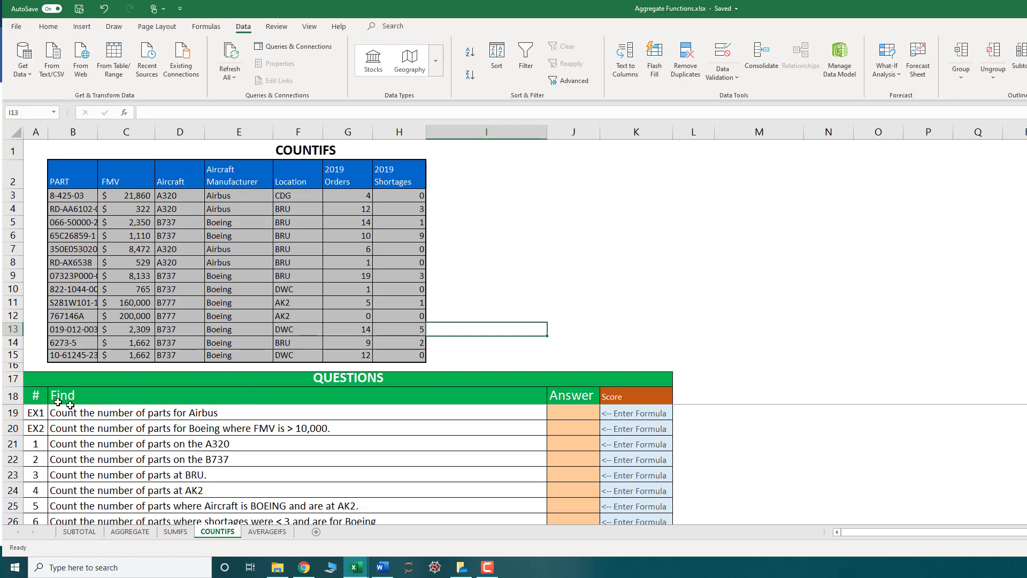
left_click(566, 413)
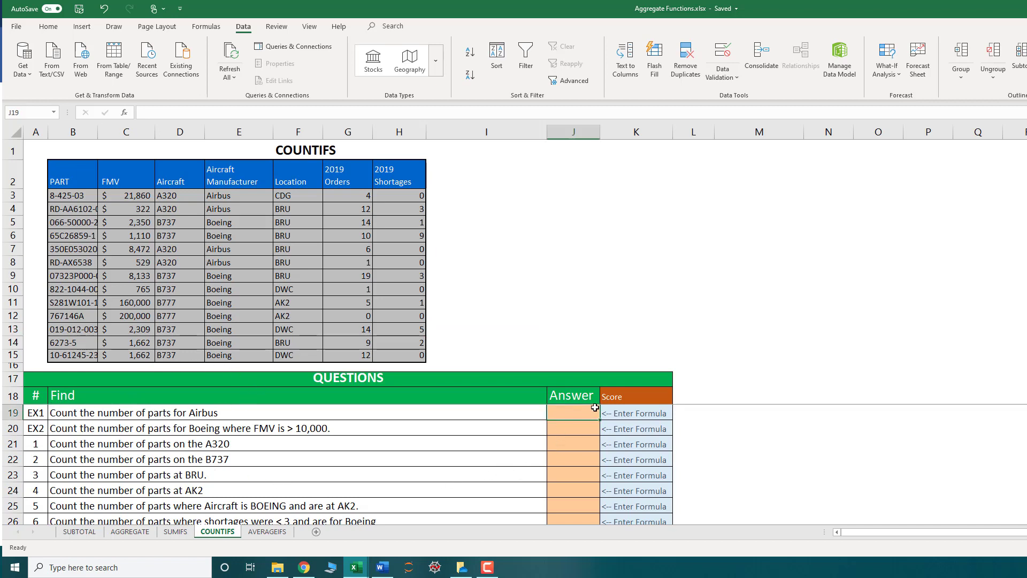
type("=counti")
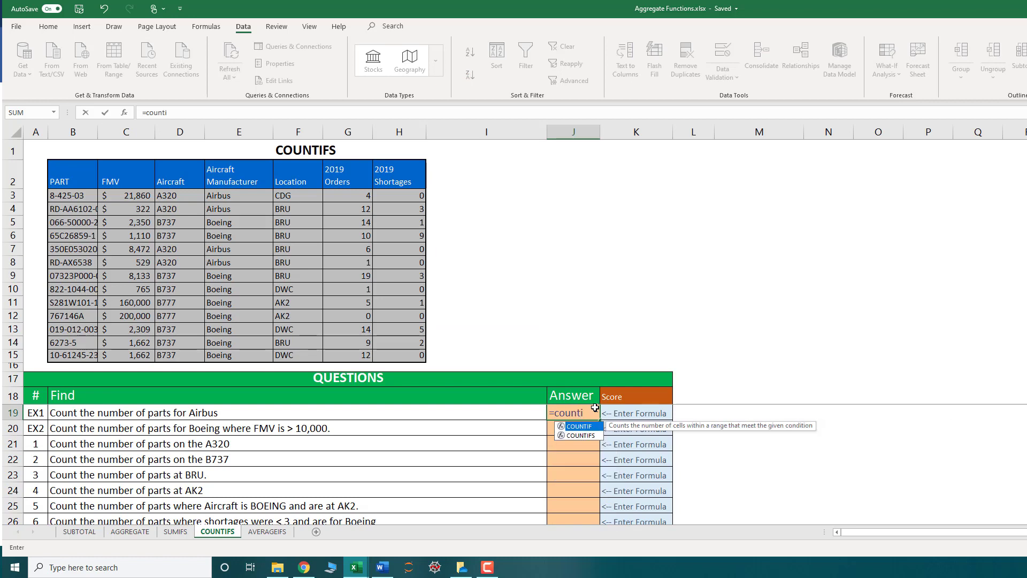
key("Down")
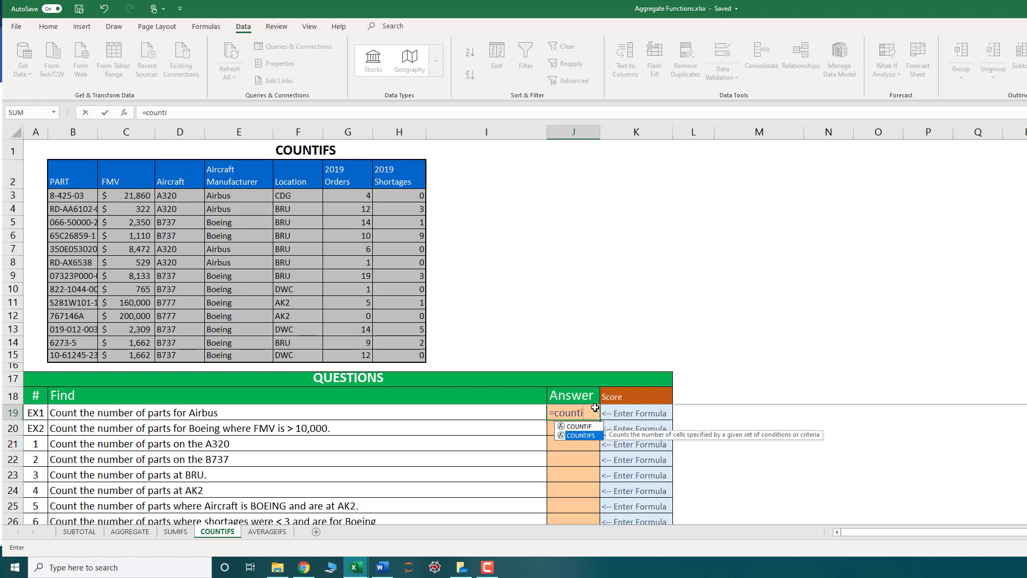
key("Tab")
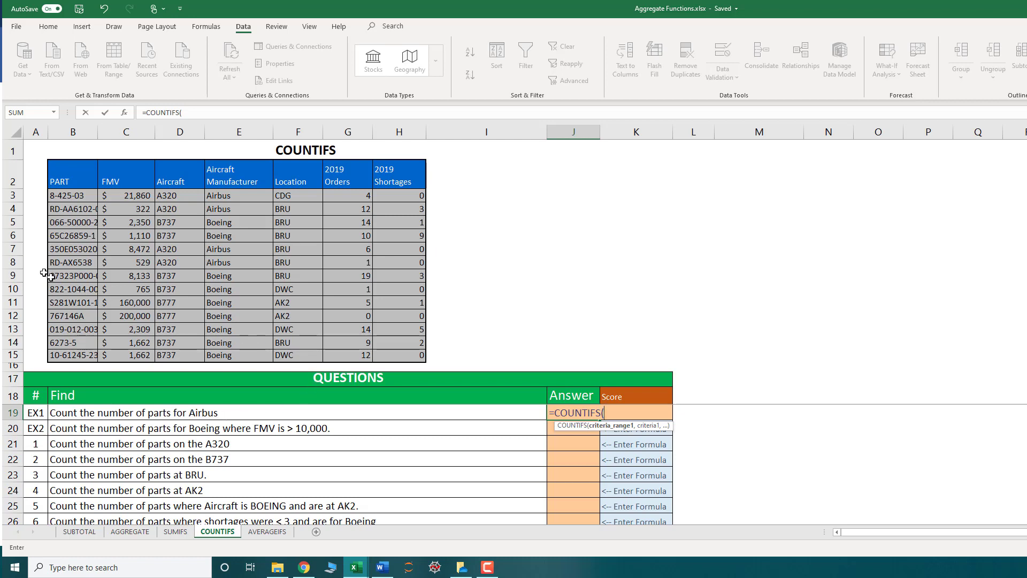
left_click_drag(245, 197, 237, 351)
type(",")
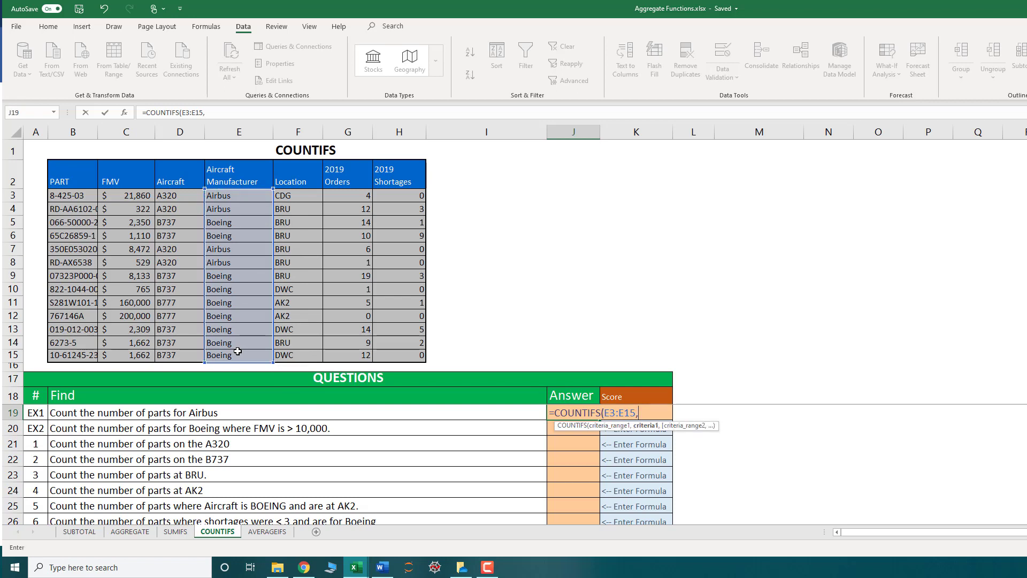
type("\"Airbus")
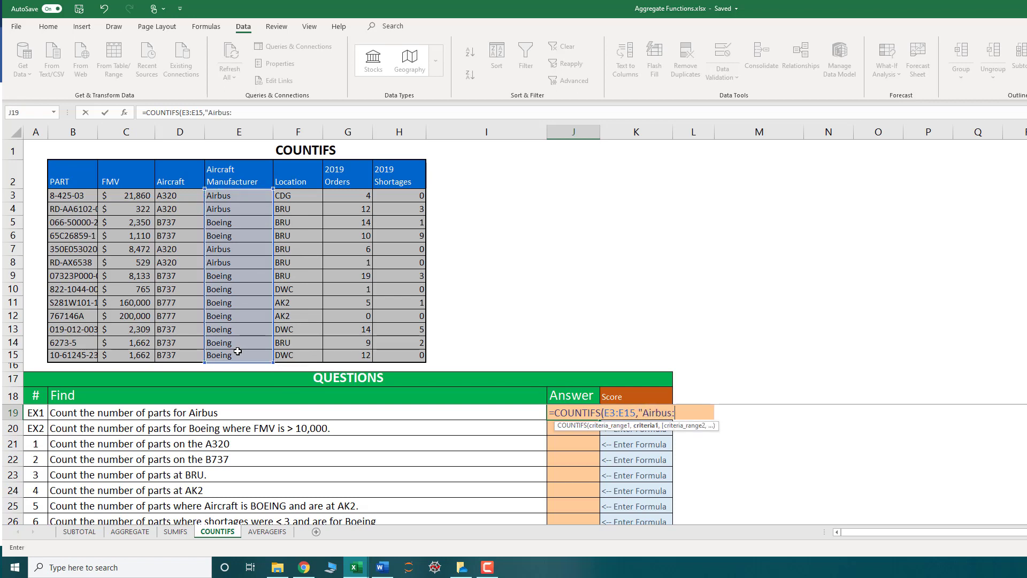
type("\")")
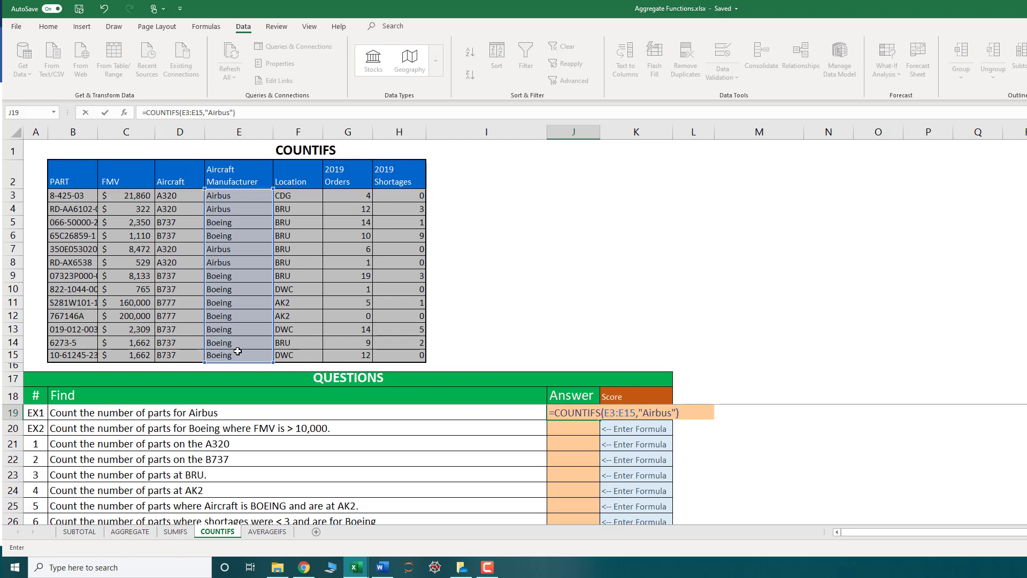
key("Return")
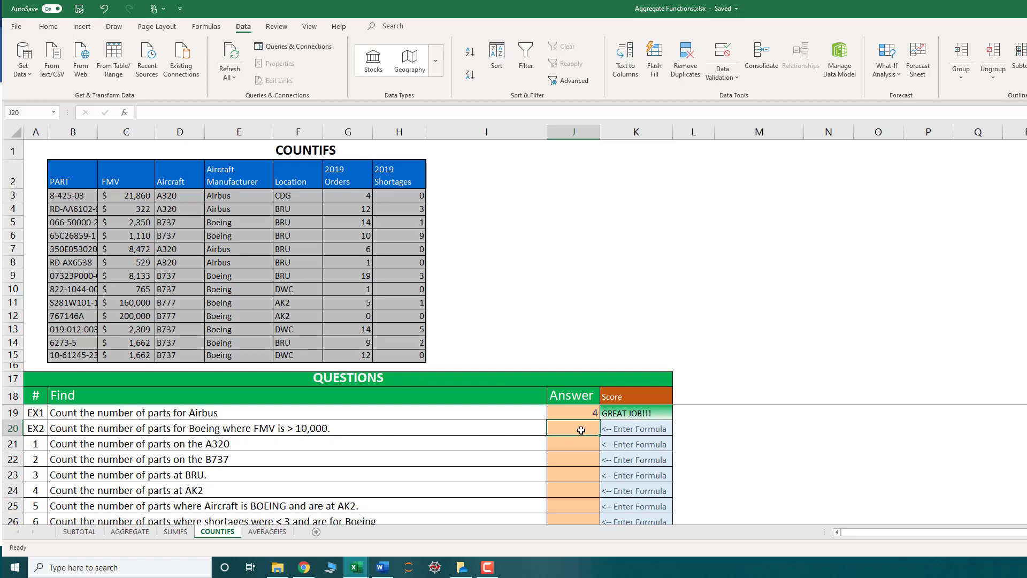
- For question EX2, start a COUNTIFS formula in J20 with criteria range E3:E15 and the criterion "Boeing"
type("=count")
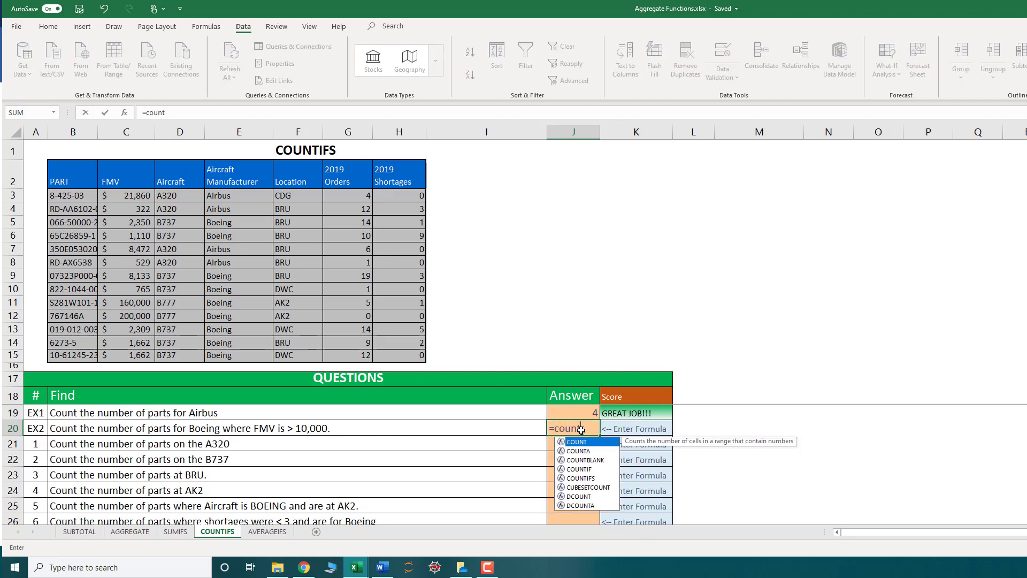
type("ifs")
key("Tab")
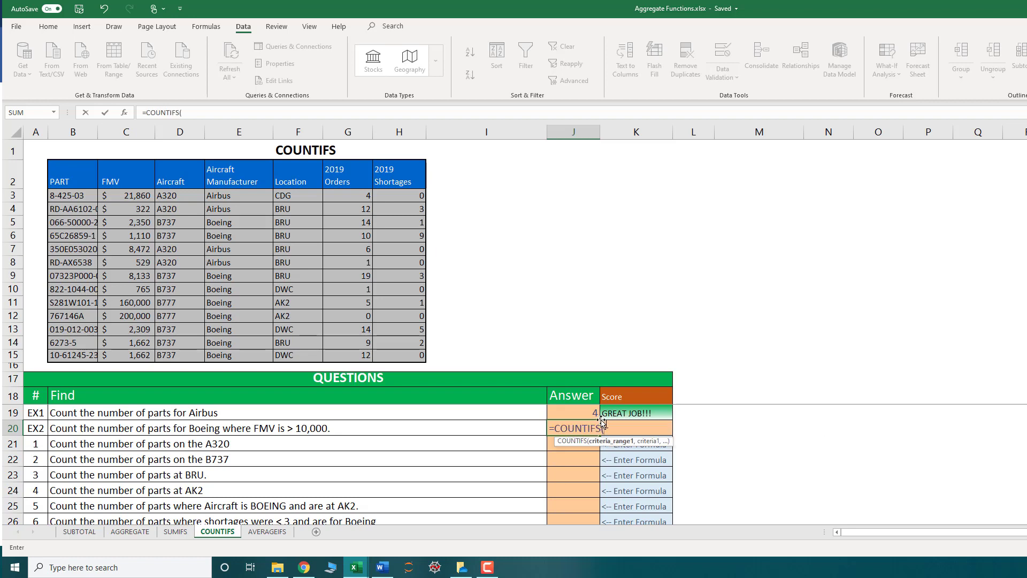
left_click_drag(236, 196, 223, 355)
type(",")
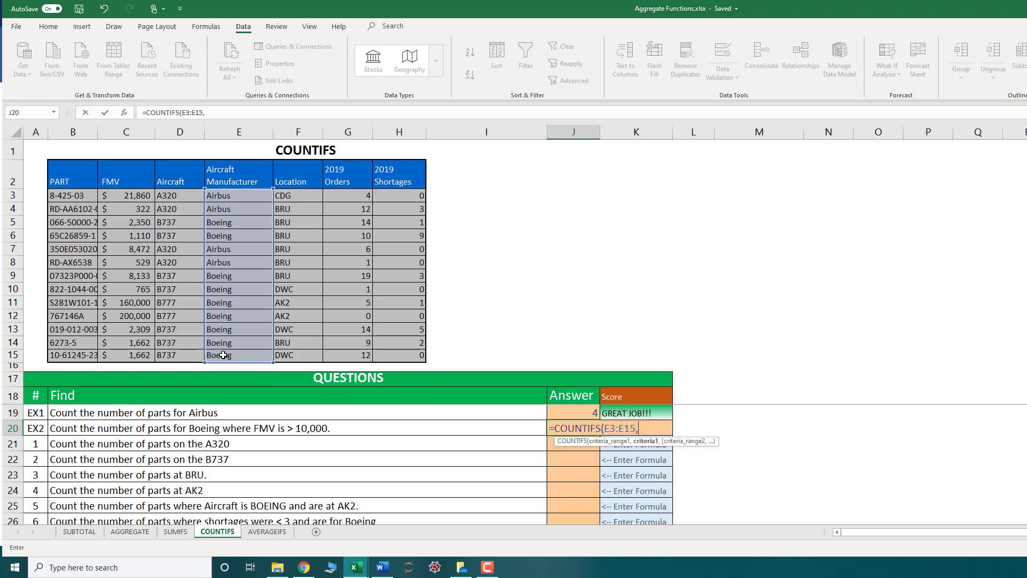
type("\"Boeing\"")
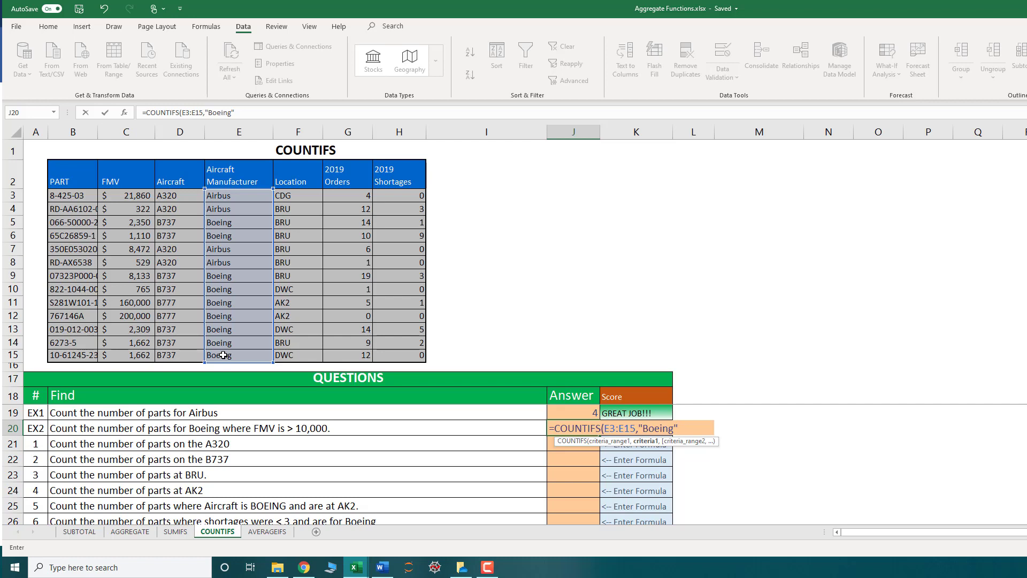
- Complete the J20 formula with second criteria range C3:C15 and the criterion ">"&10000
type(",")
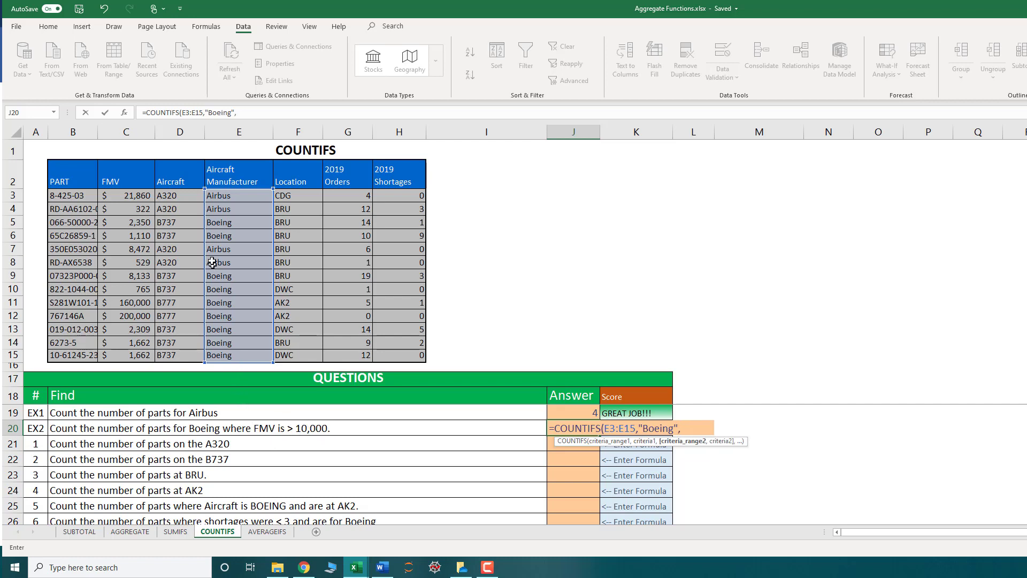
left_click_drag(127, 197, 175, 354)
type(",\">")
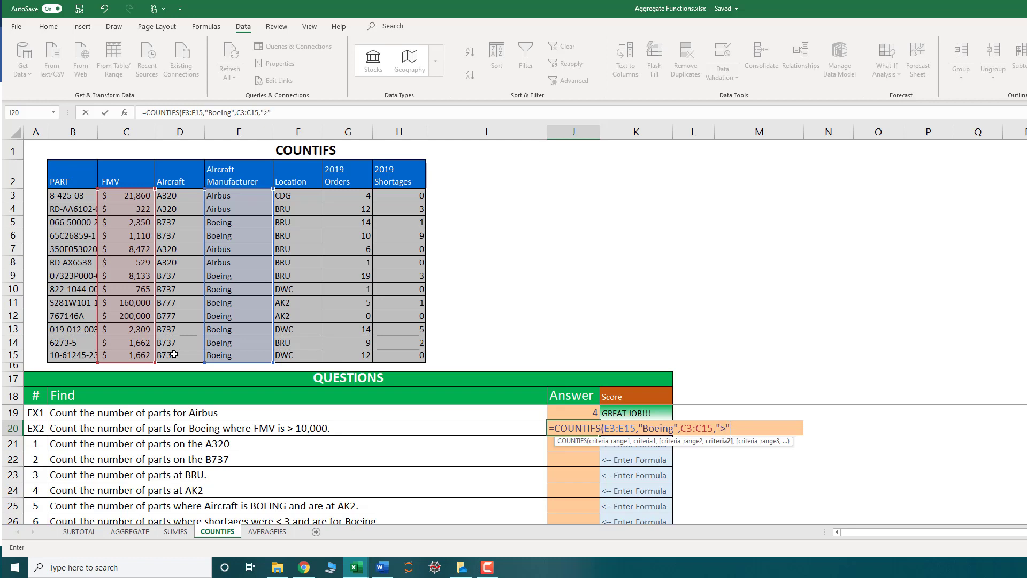
type("&10000")
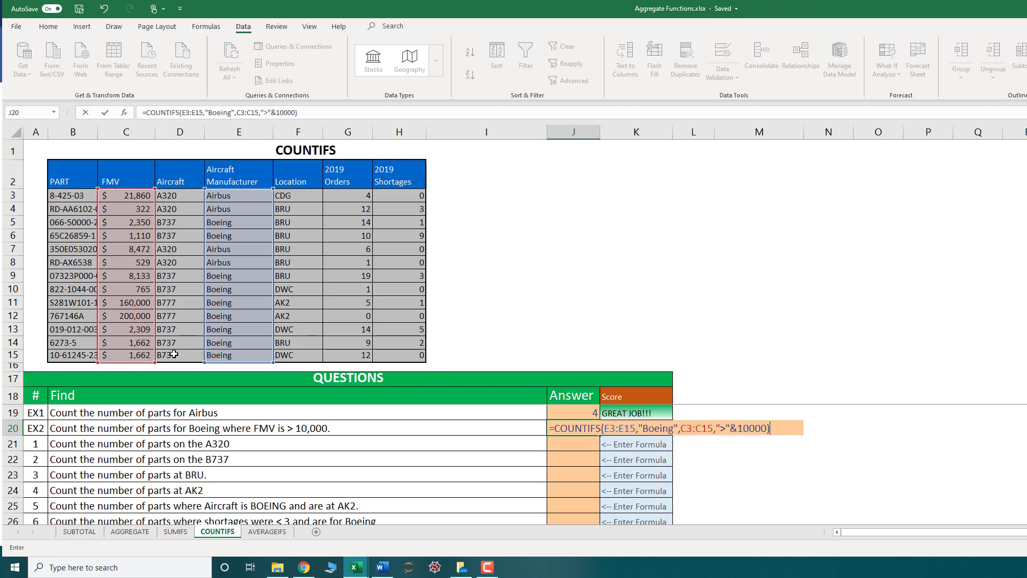
key("Return")
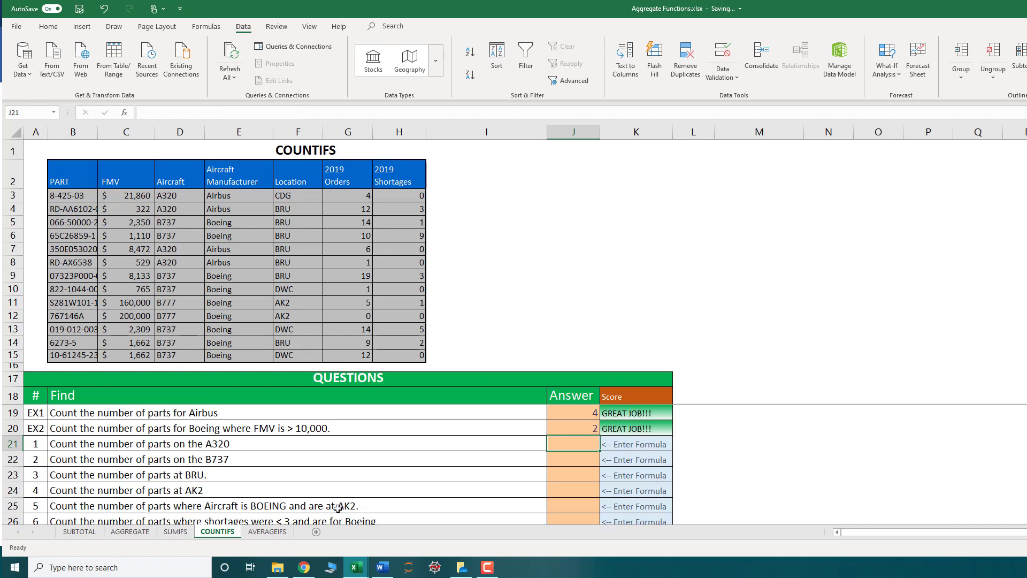
- Look over COUNTIFS practice questions 1 to 10 and inspect the scoring formula in K21
left_click(170, 444)
scroll(209, 463, "down", 1)
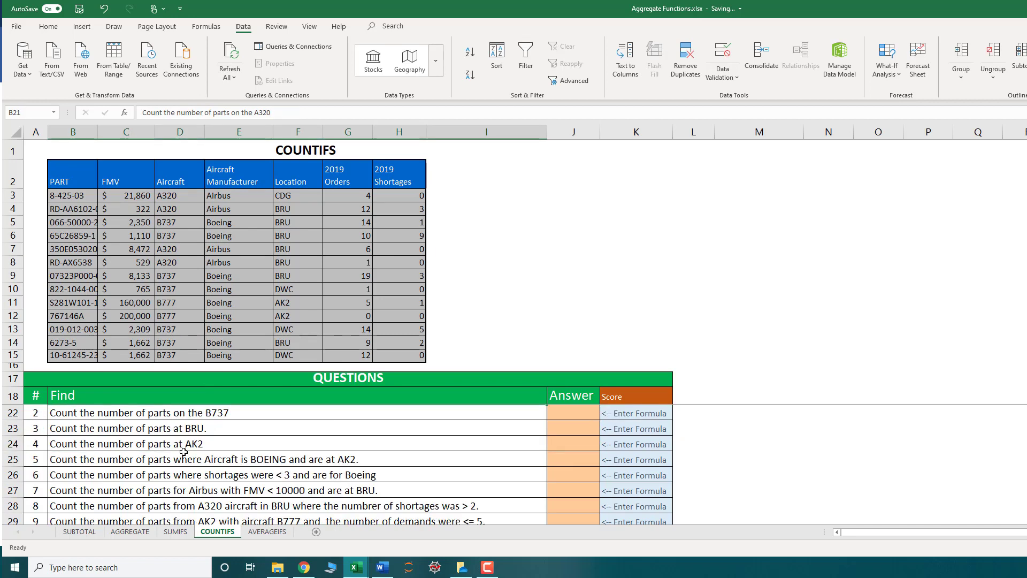
scroll(214, 466, "down", 1)
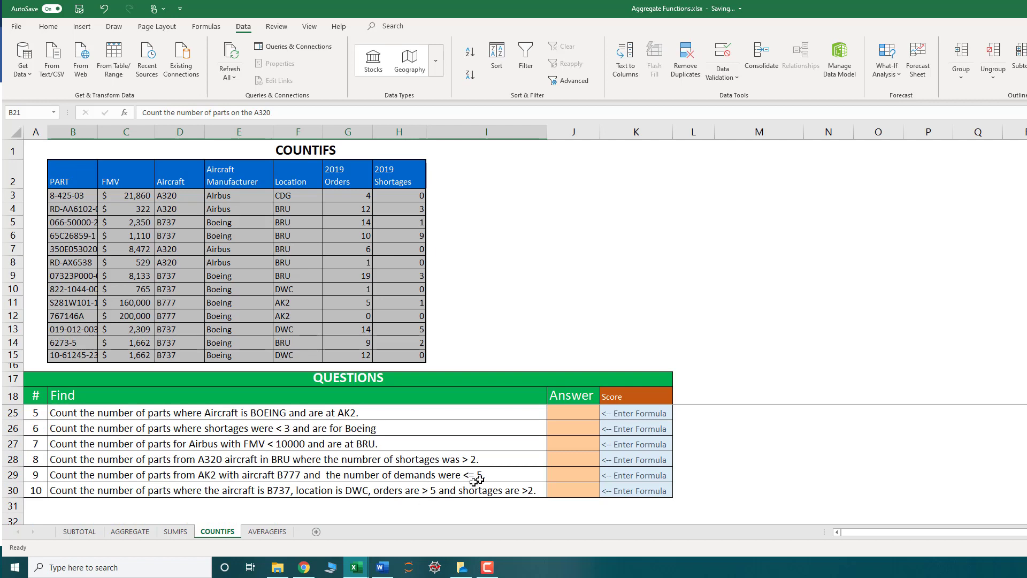
scroll(465, 481, "up", 2)
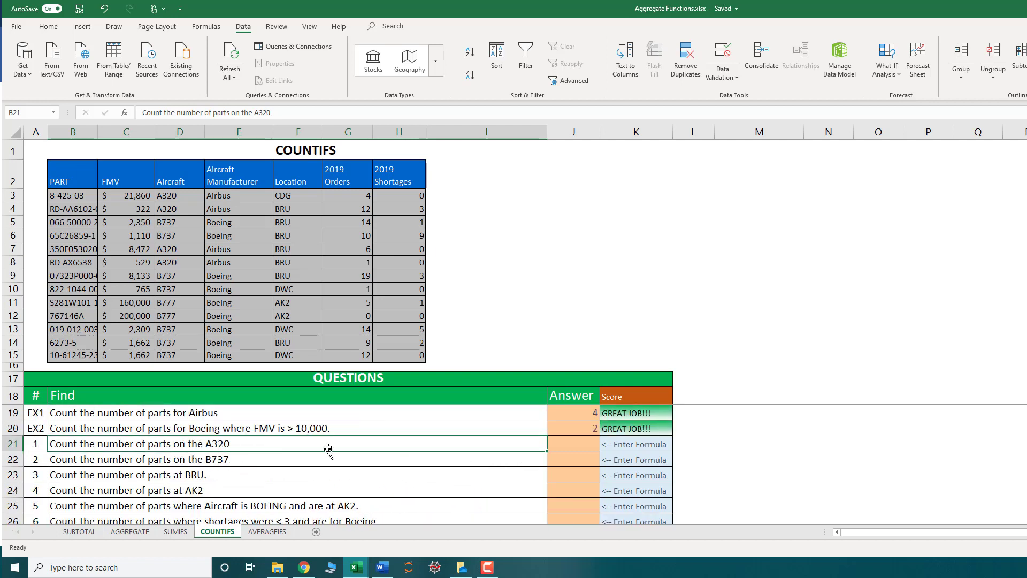
left_click(627, 400)
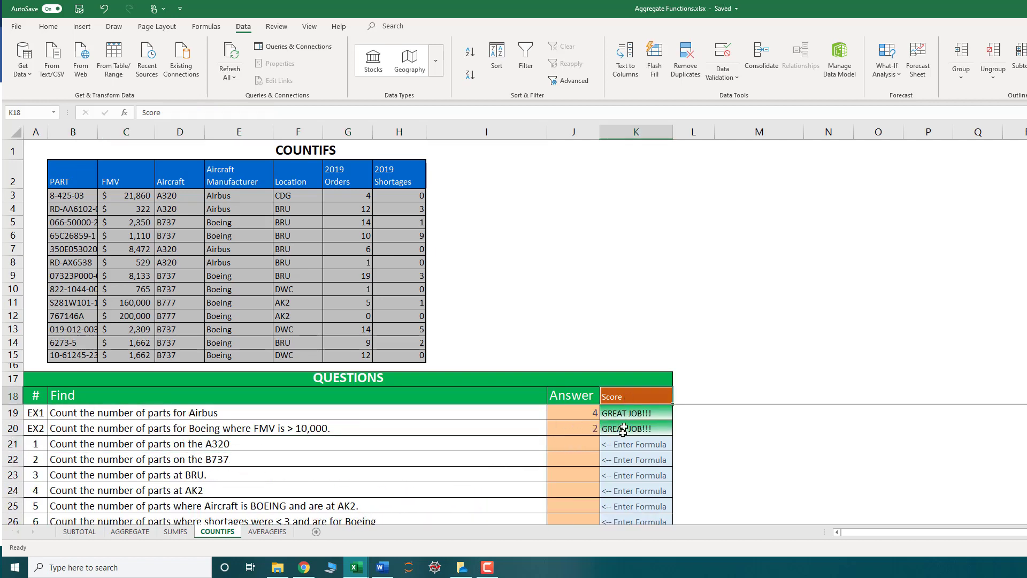
left_click(624, 444)
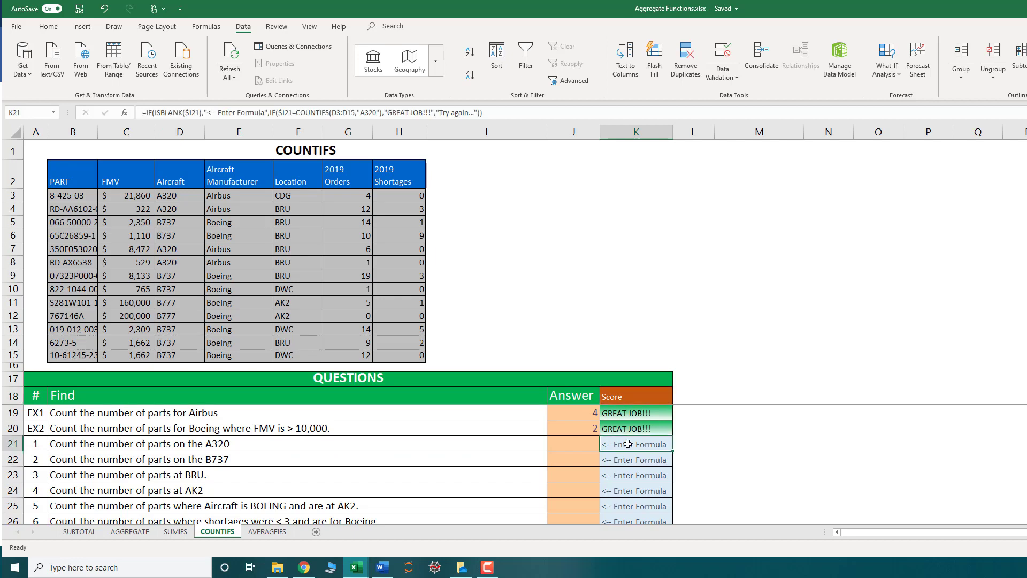
- On the AVERAGEIFS sheet, start an AVERAGEIFS formula in J19 for question EX1 with average range C3:C15
left_click(267, 531)
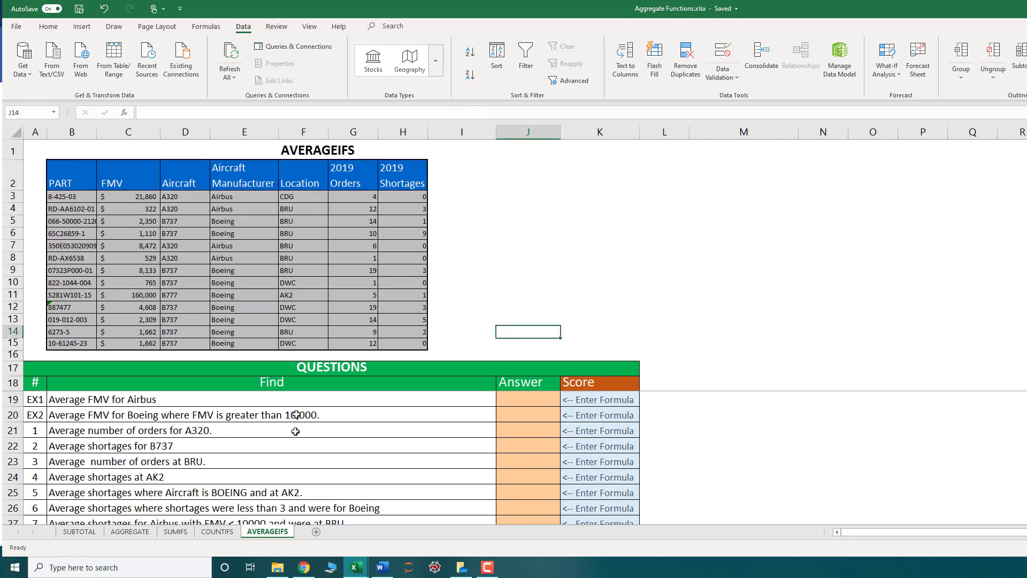
left_click(470, 257)
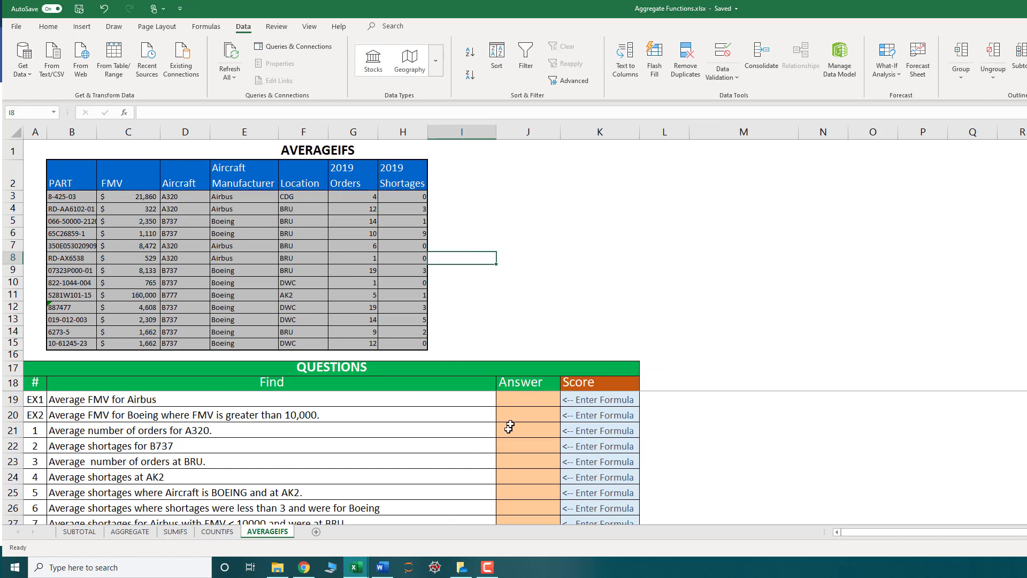
left_click(513, 405)
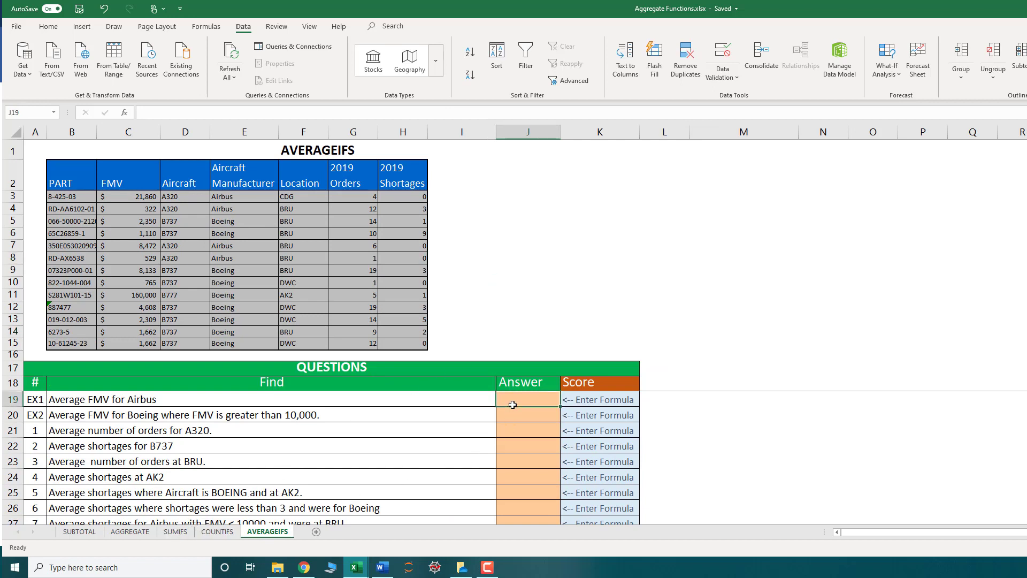
type("=aver")
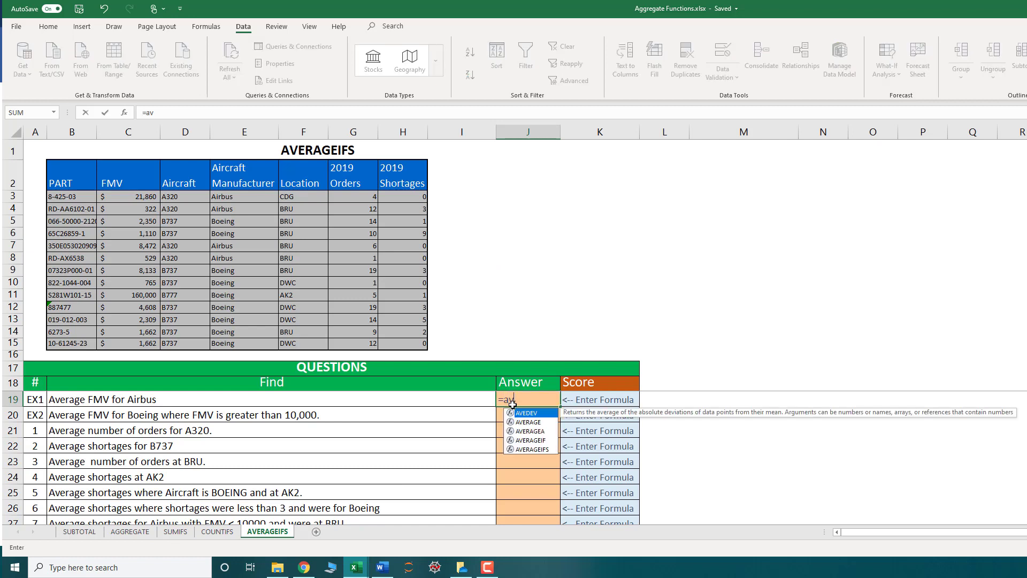
key("Down")
key("Down")
key("Down")
key("Tab")
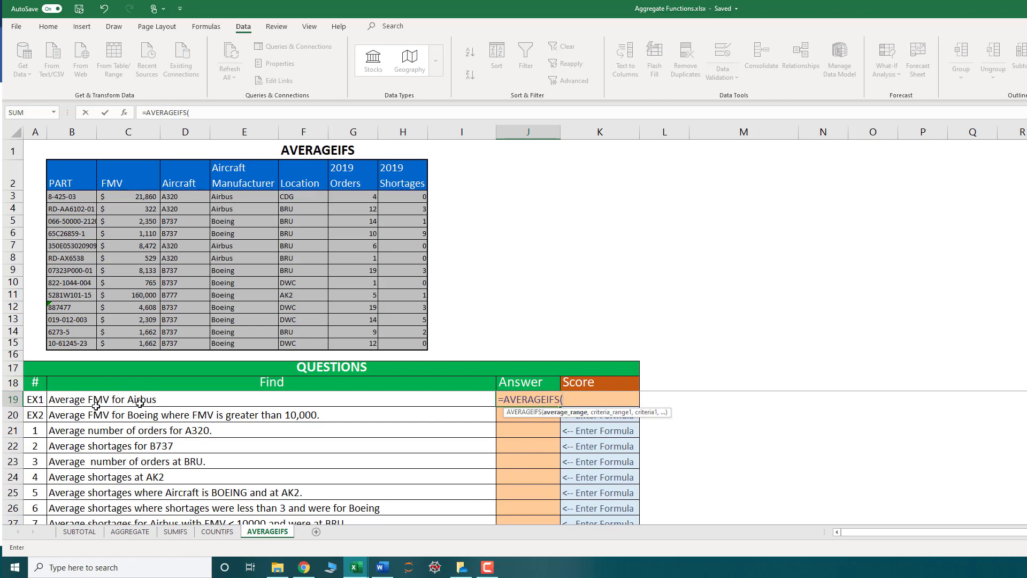
left_click(127, 197)
left_click_drag(126, 197, 125, 344)
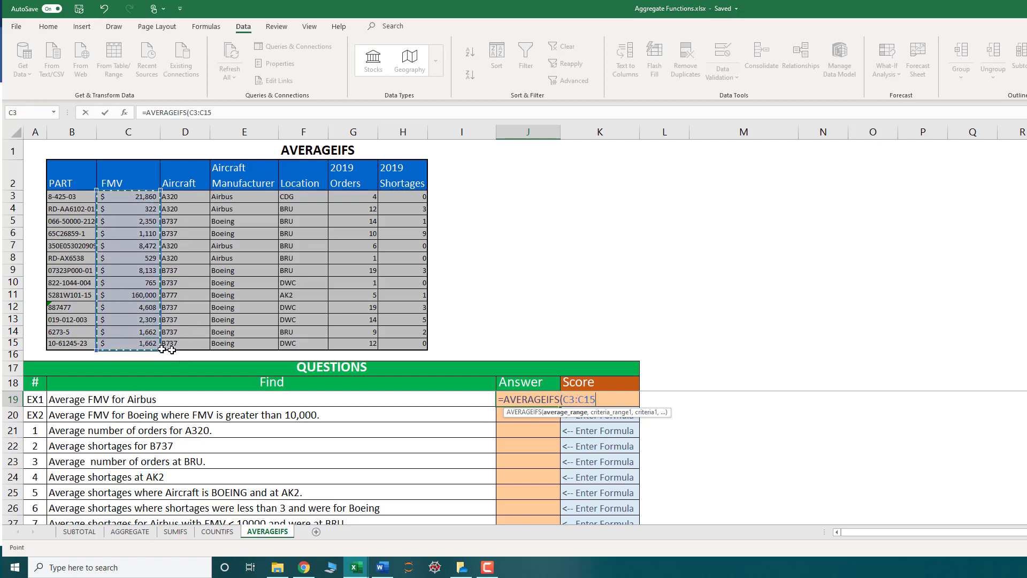
- Complete the J19 formula with criteria range E3:E15 and the criterion "Airbus"
type(",")
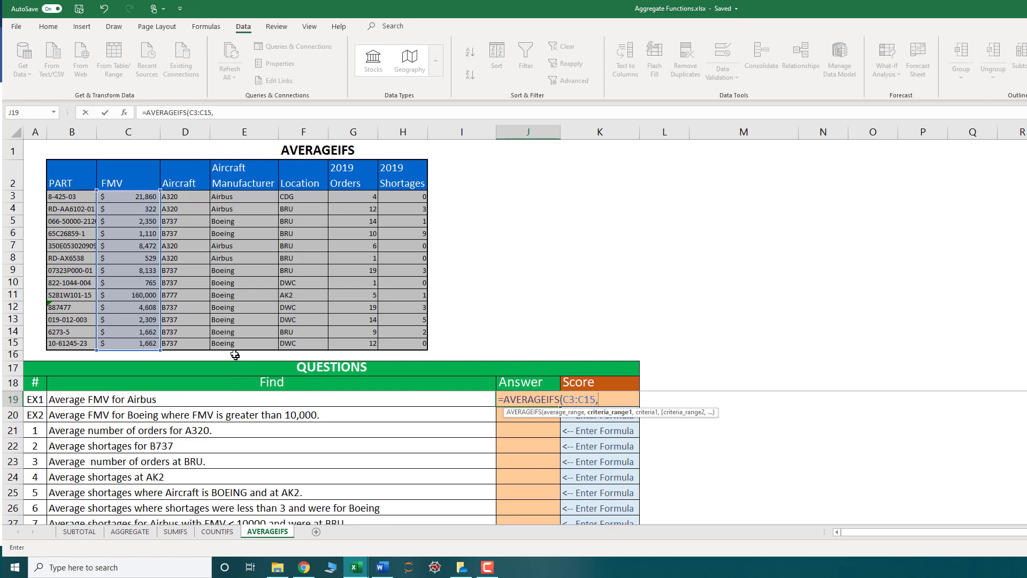
left_click_drag(235, 343, 230, 194)
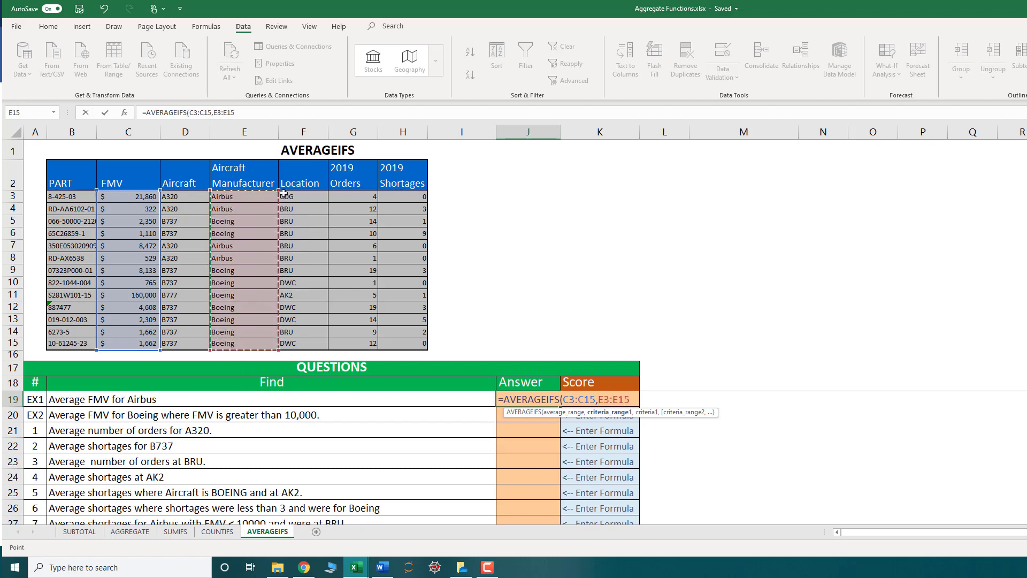
type(",")
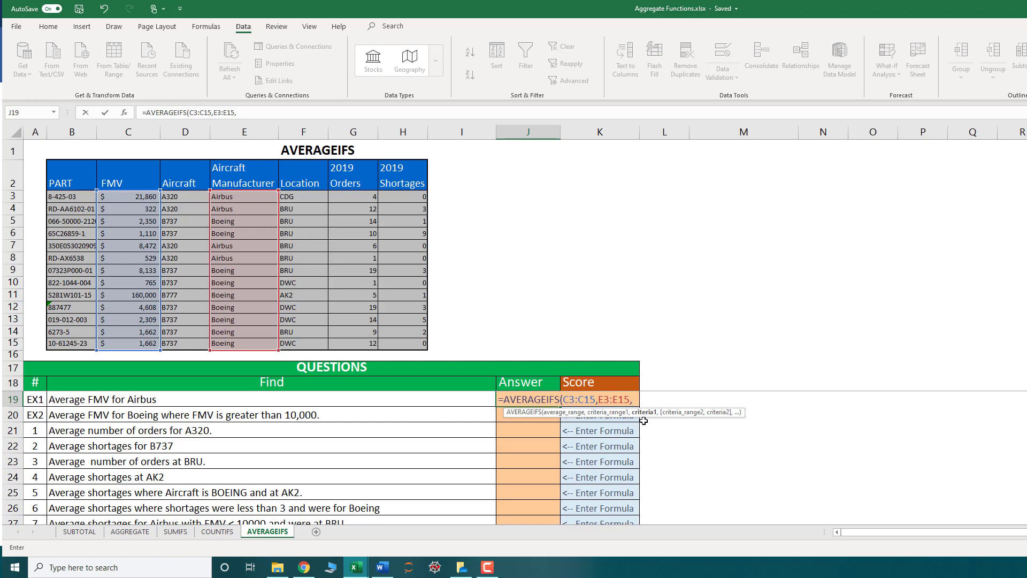
type("\"Airbus\")")
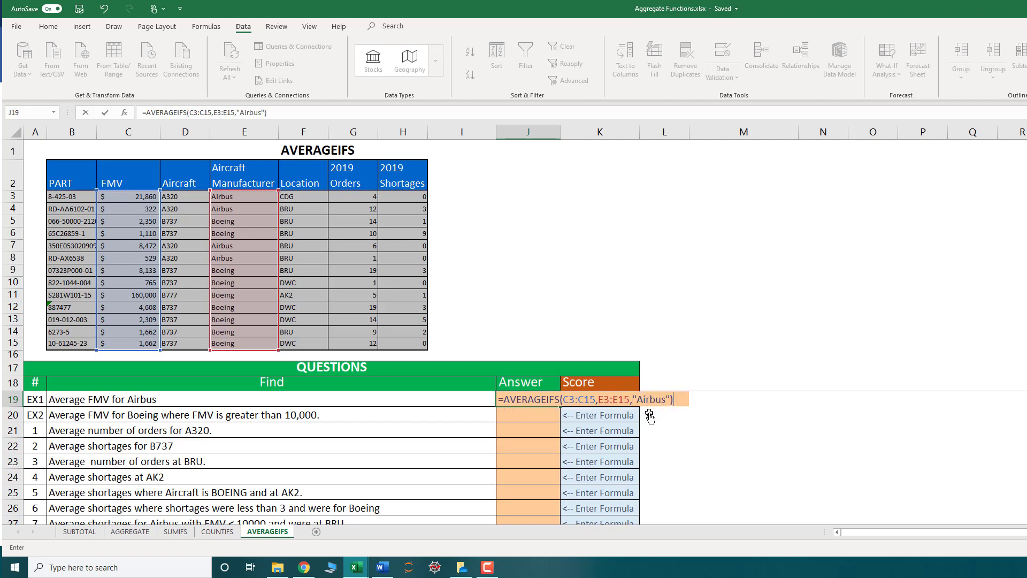
key("Return")
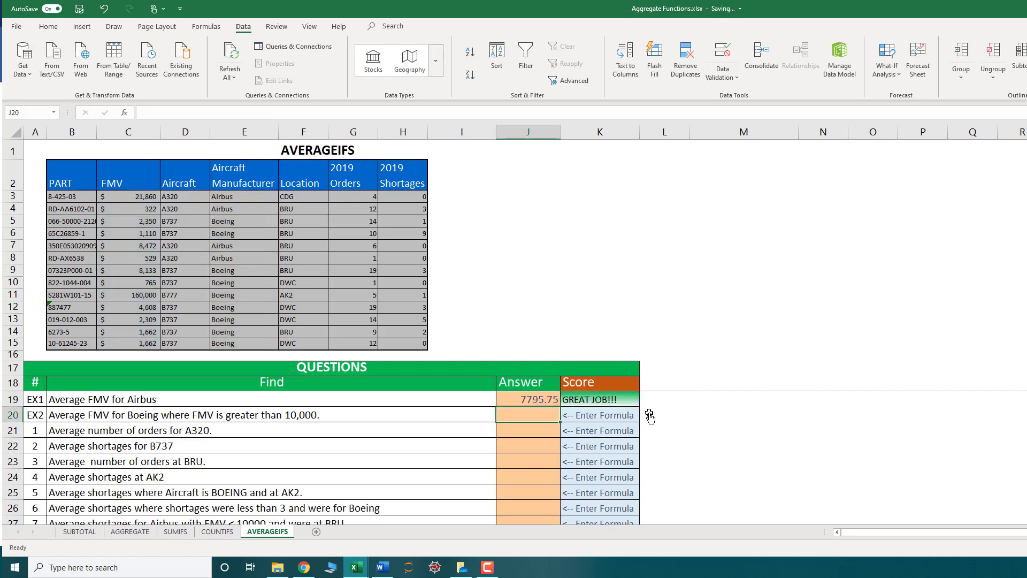
left_click(541, 401)
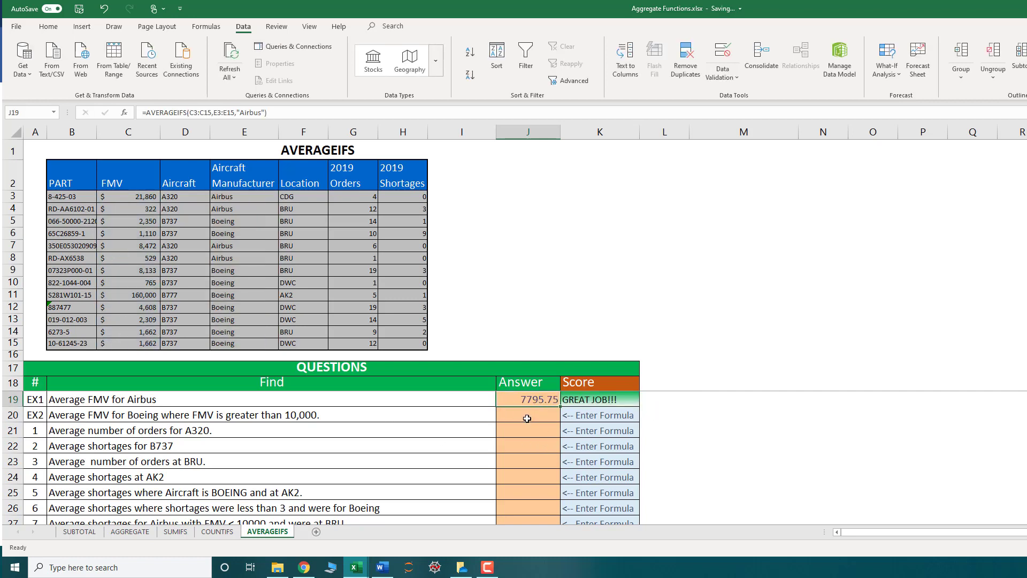
- For question EX2, start an AVERAGEIFS formula in J20 with average range C3:C15
left_click(526, 419)
type("=")
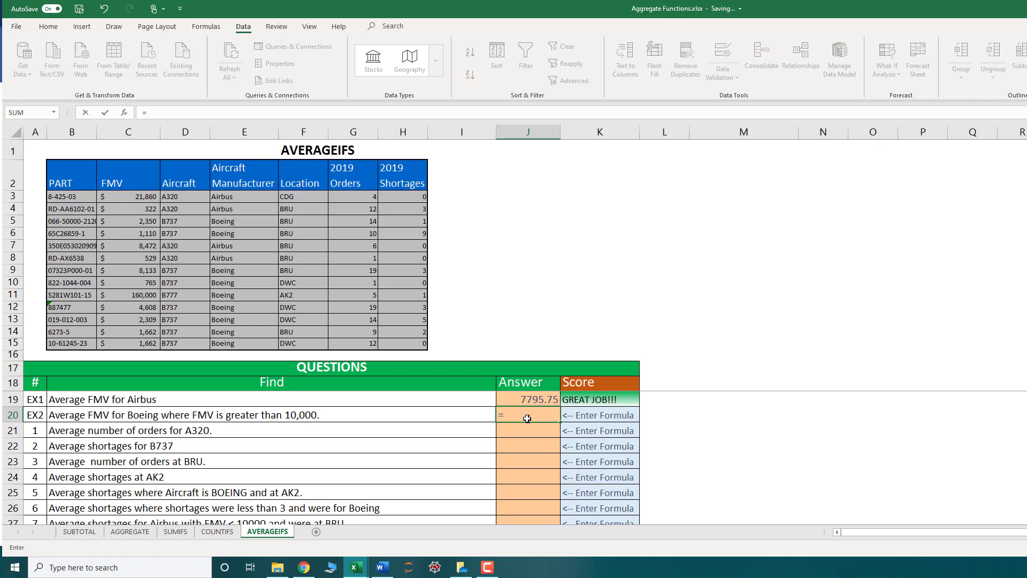
type("averag")
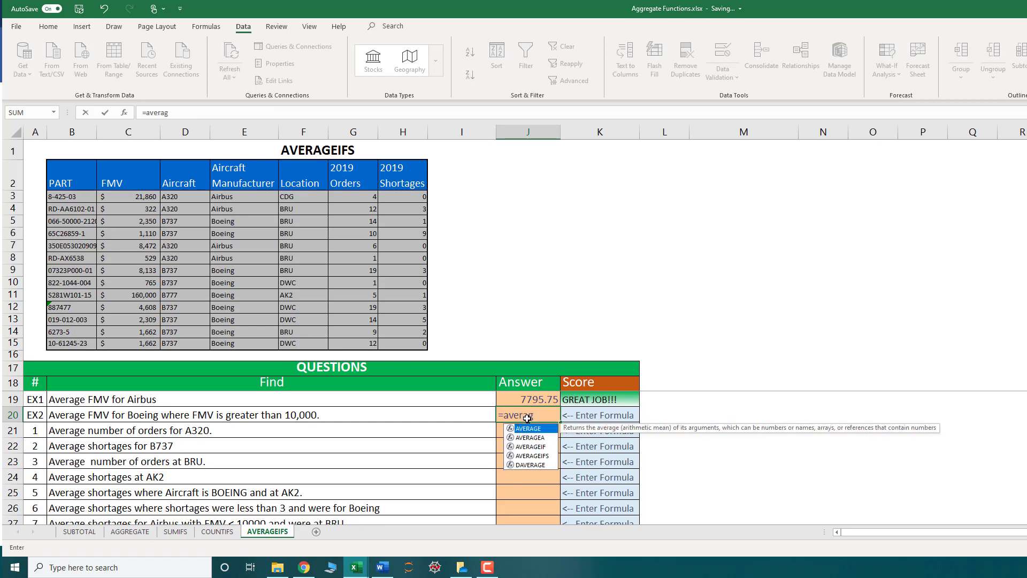
key("Down")
key("Down")
key("Down")
key("Tab")
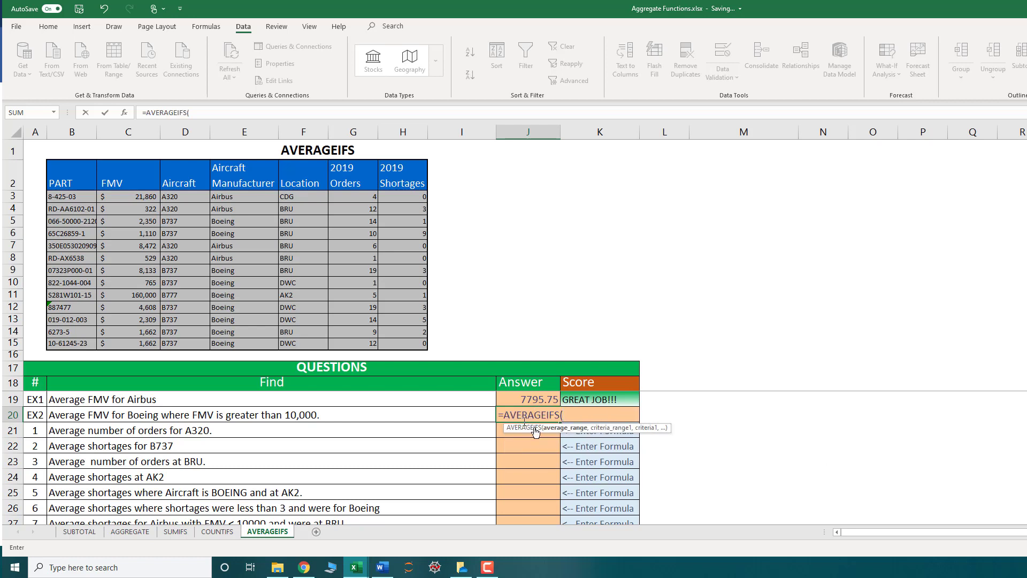
left_click(120, 202)
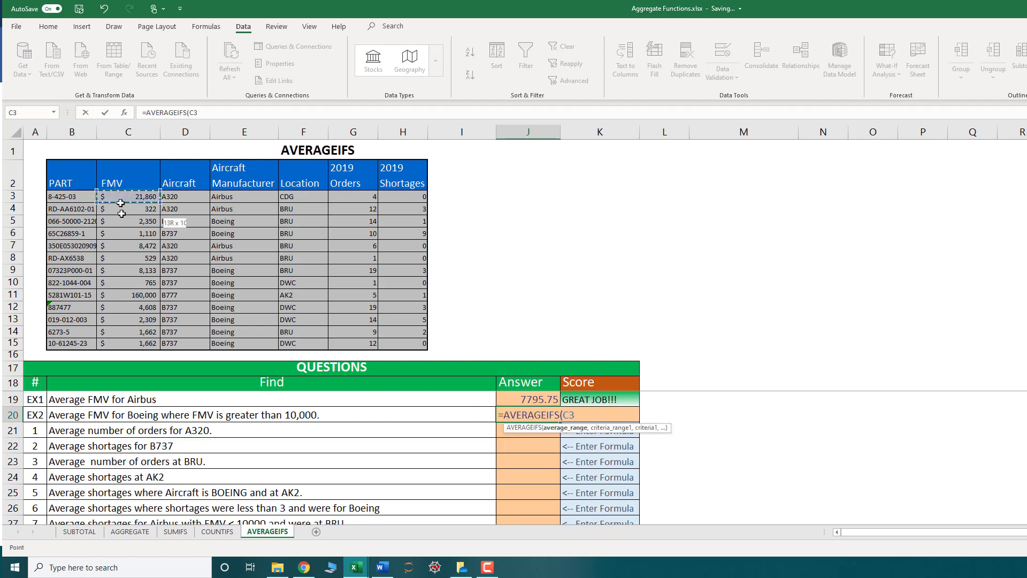
left_click_drag(121, 202, 120, 339)
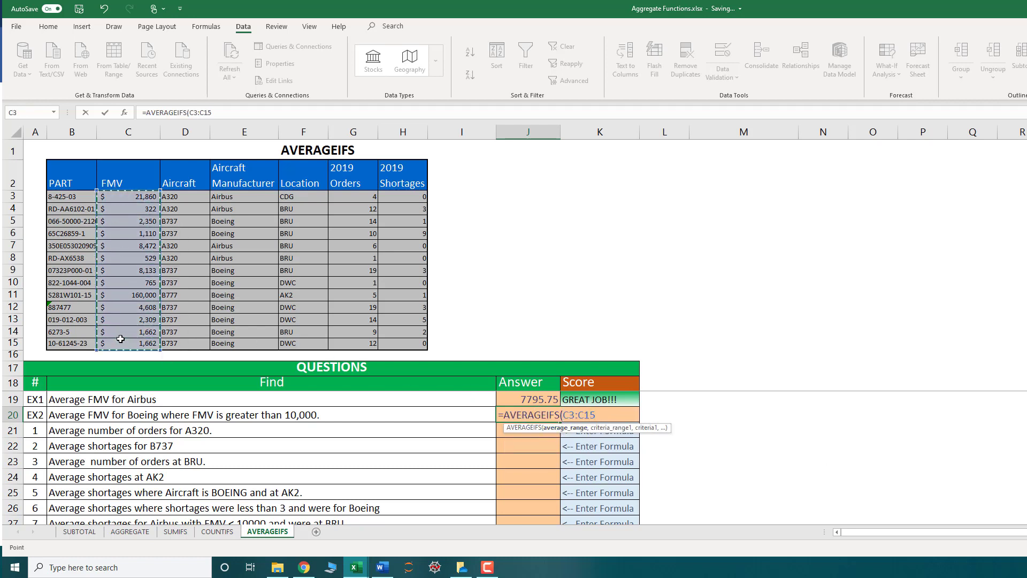
- Add the first criteria range E3:E15 and the criterion "Boeing" to the J20 formula
type(",")
left_click_drag(229, 198, 225, 344)
type("m")
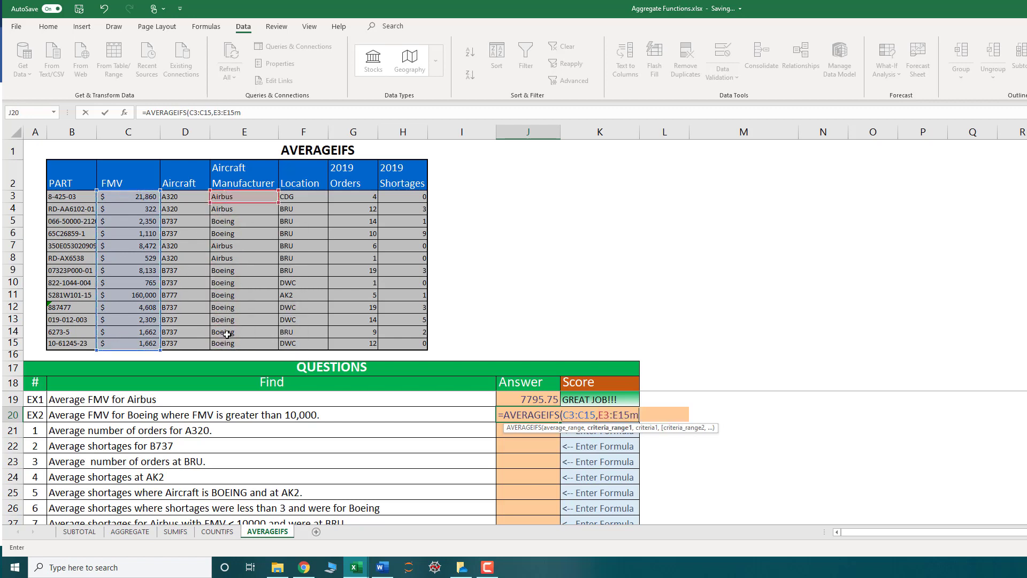
key("BackSpace")
type(",\"")
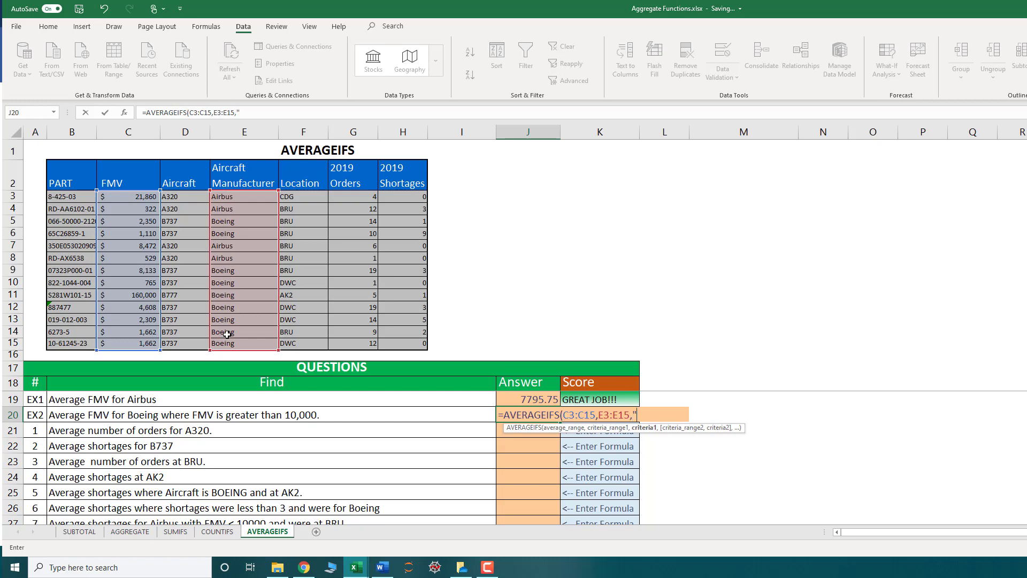
type("Boeing\",")
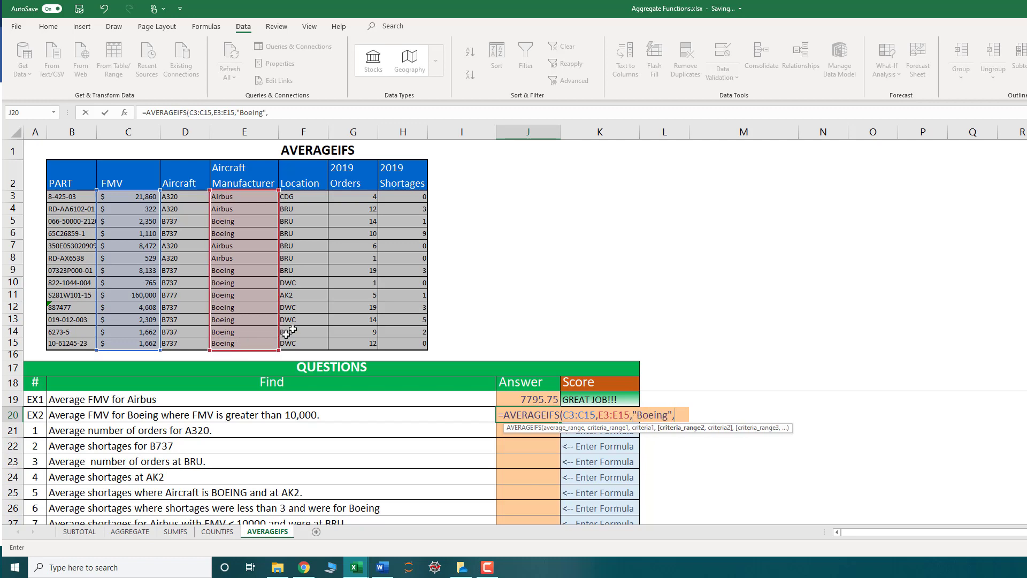
- Complete the J20 AVERAGEIFS formula with second criteria range C3:C15 and the criterion ">"&10000
left_click_drag(115, 196, 115, 341)
type(",\">")
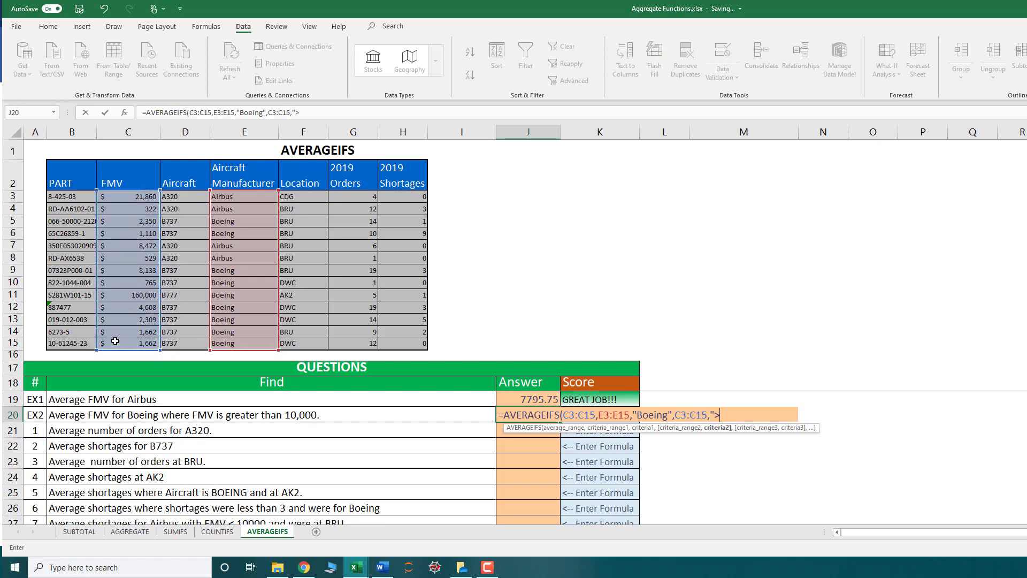
type("\"&10000)")
key("Return")
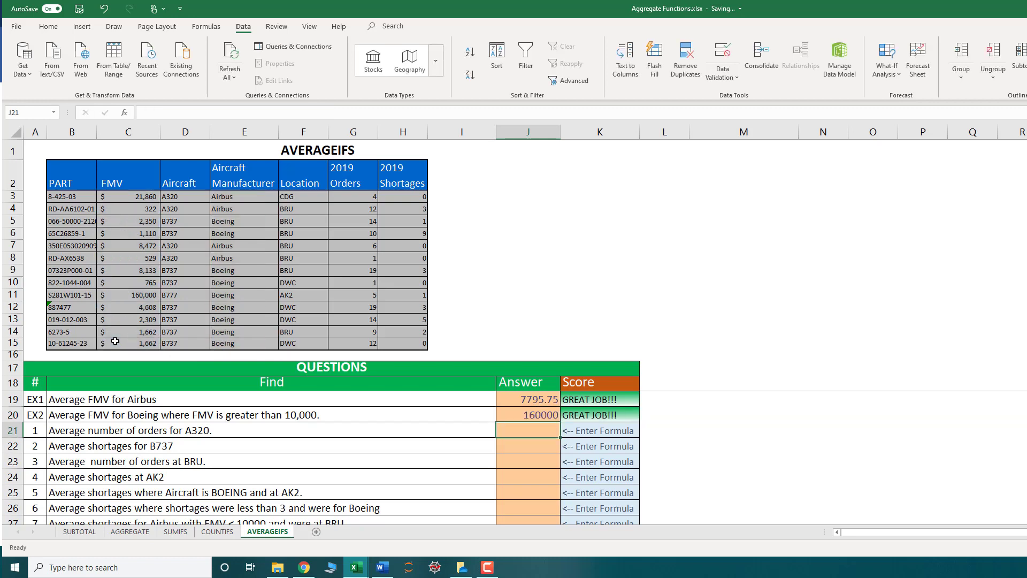